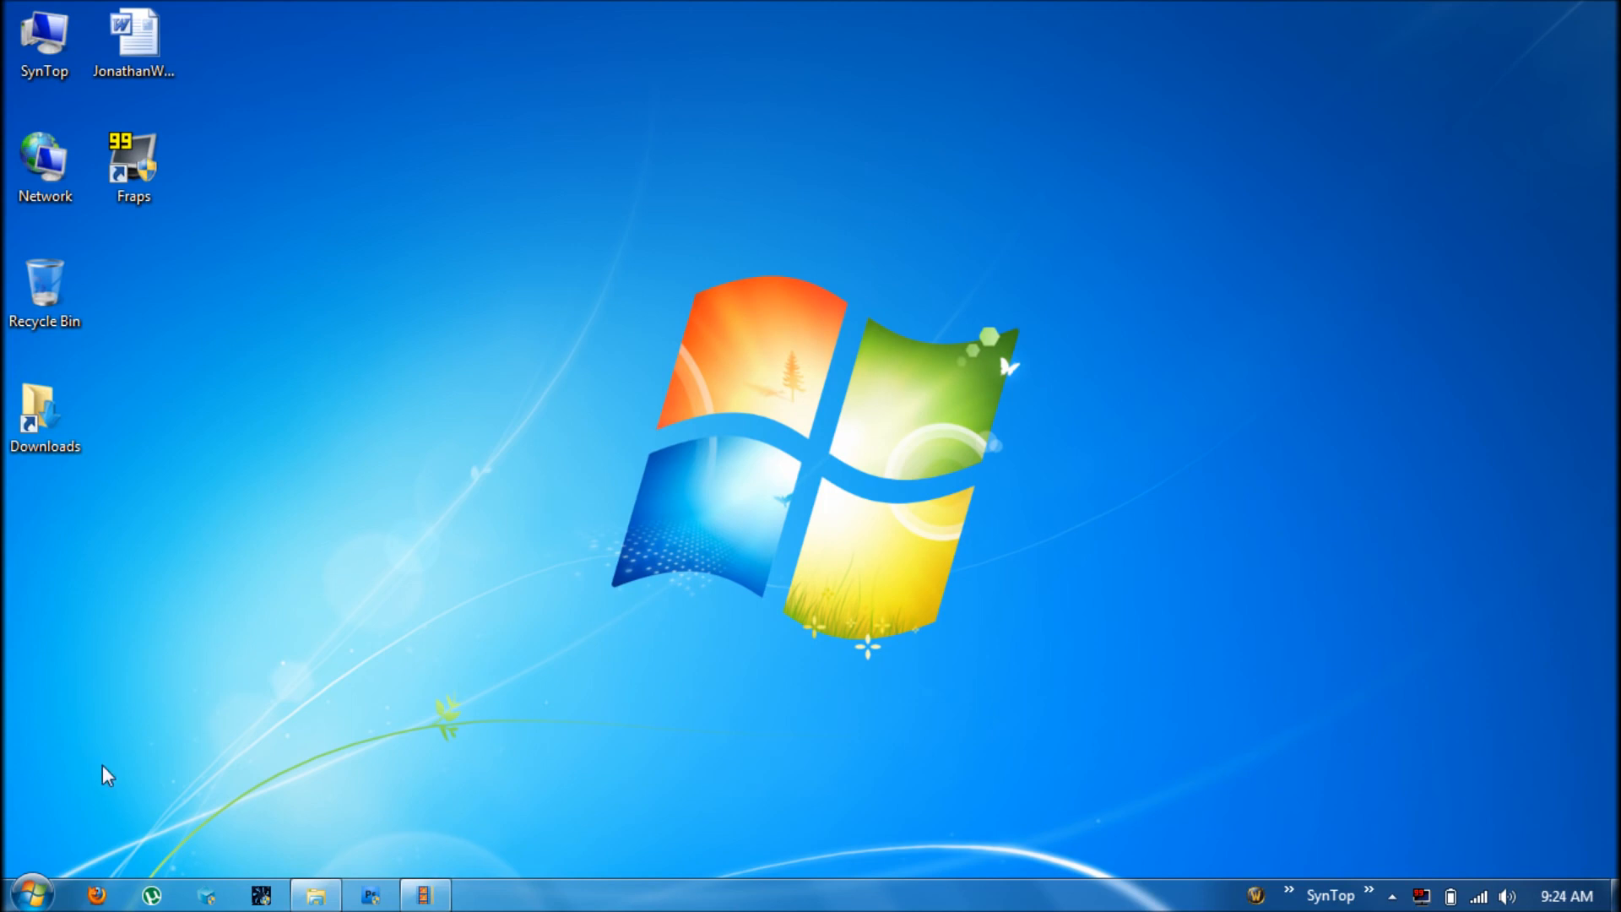
Launch Remote Desktop Connection from the Start menu's Accessories folder
{"action": "left_click", "coordinate": [32, 893]}
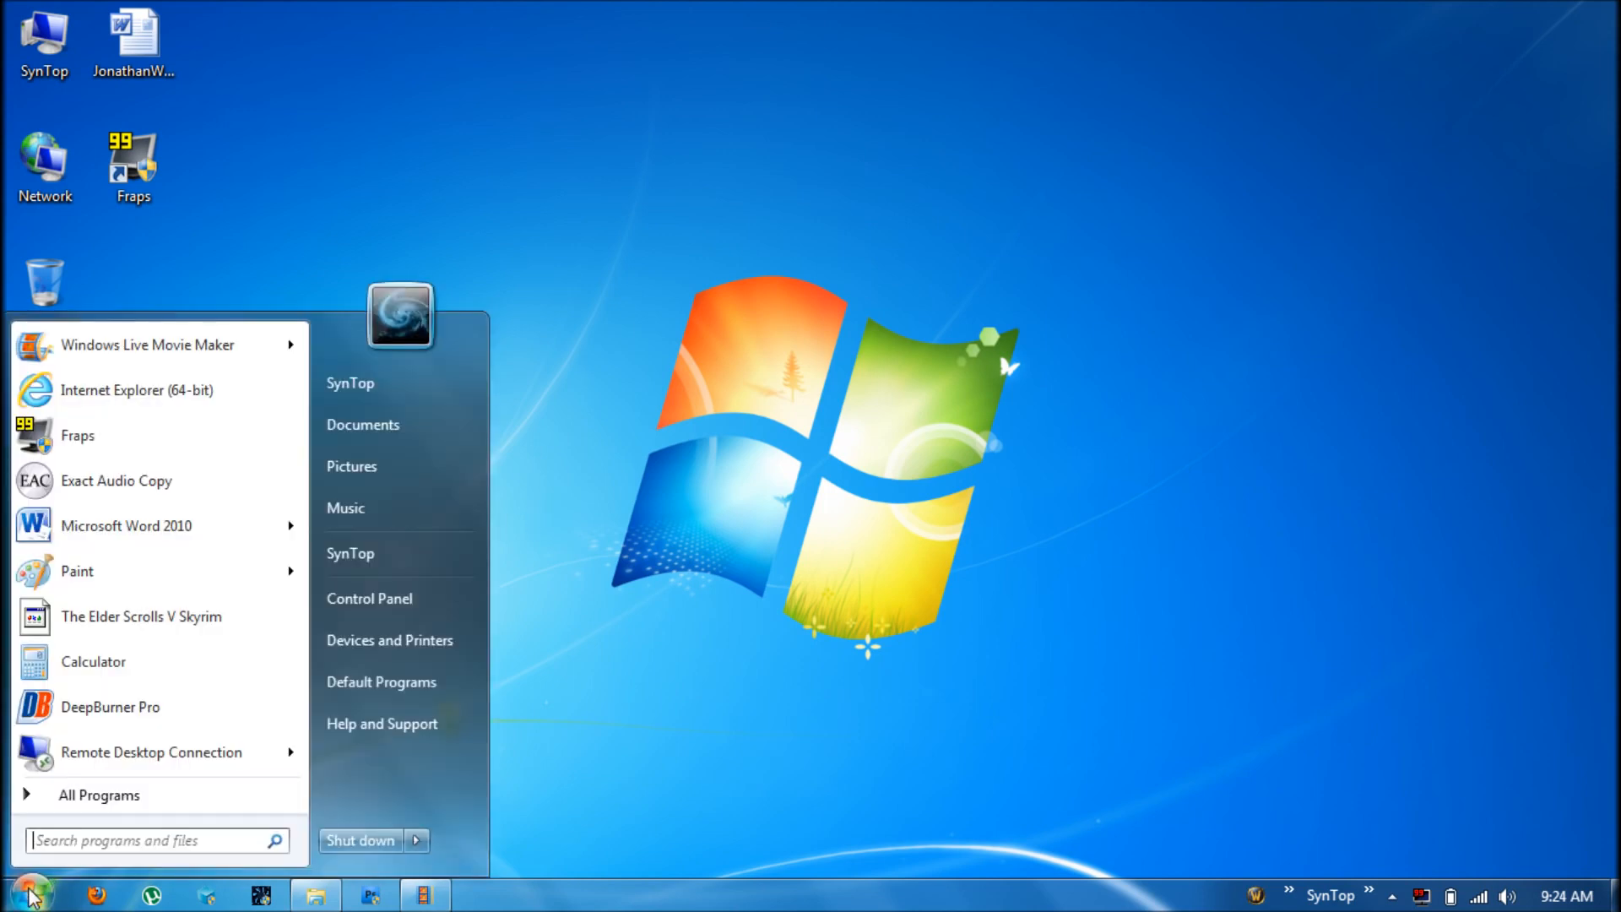
{"action": "left_click", "coordinate": [68, 795]}
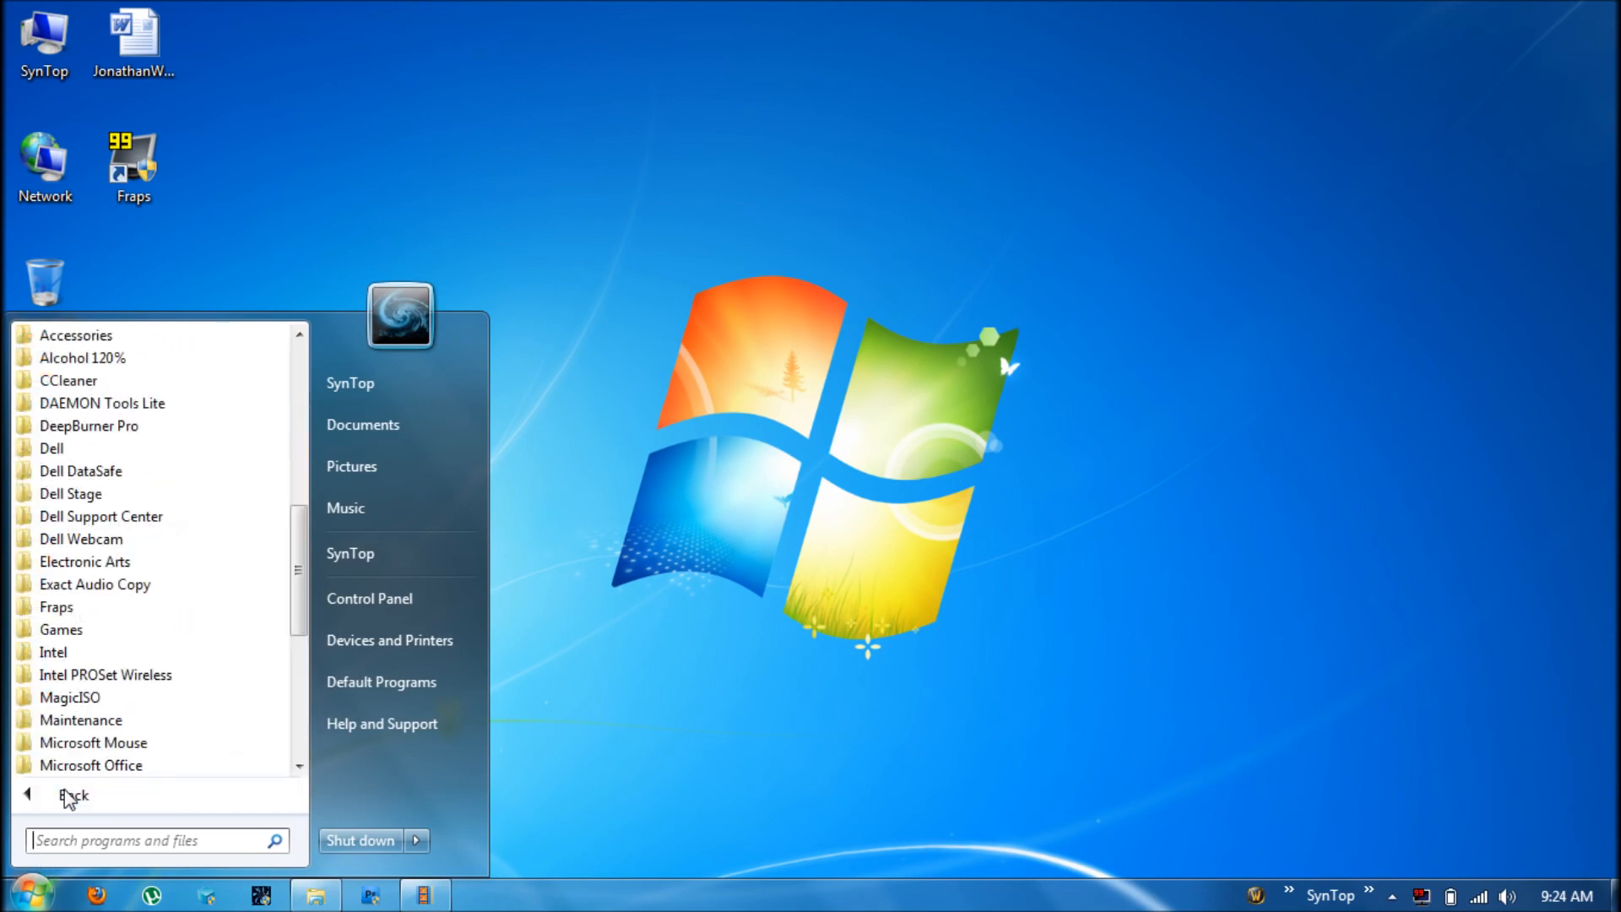
{"action": "left_click", "coordinate": [119, 338]}
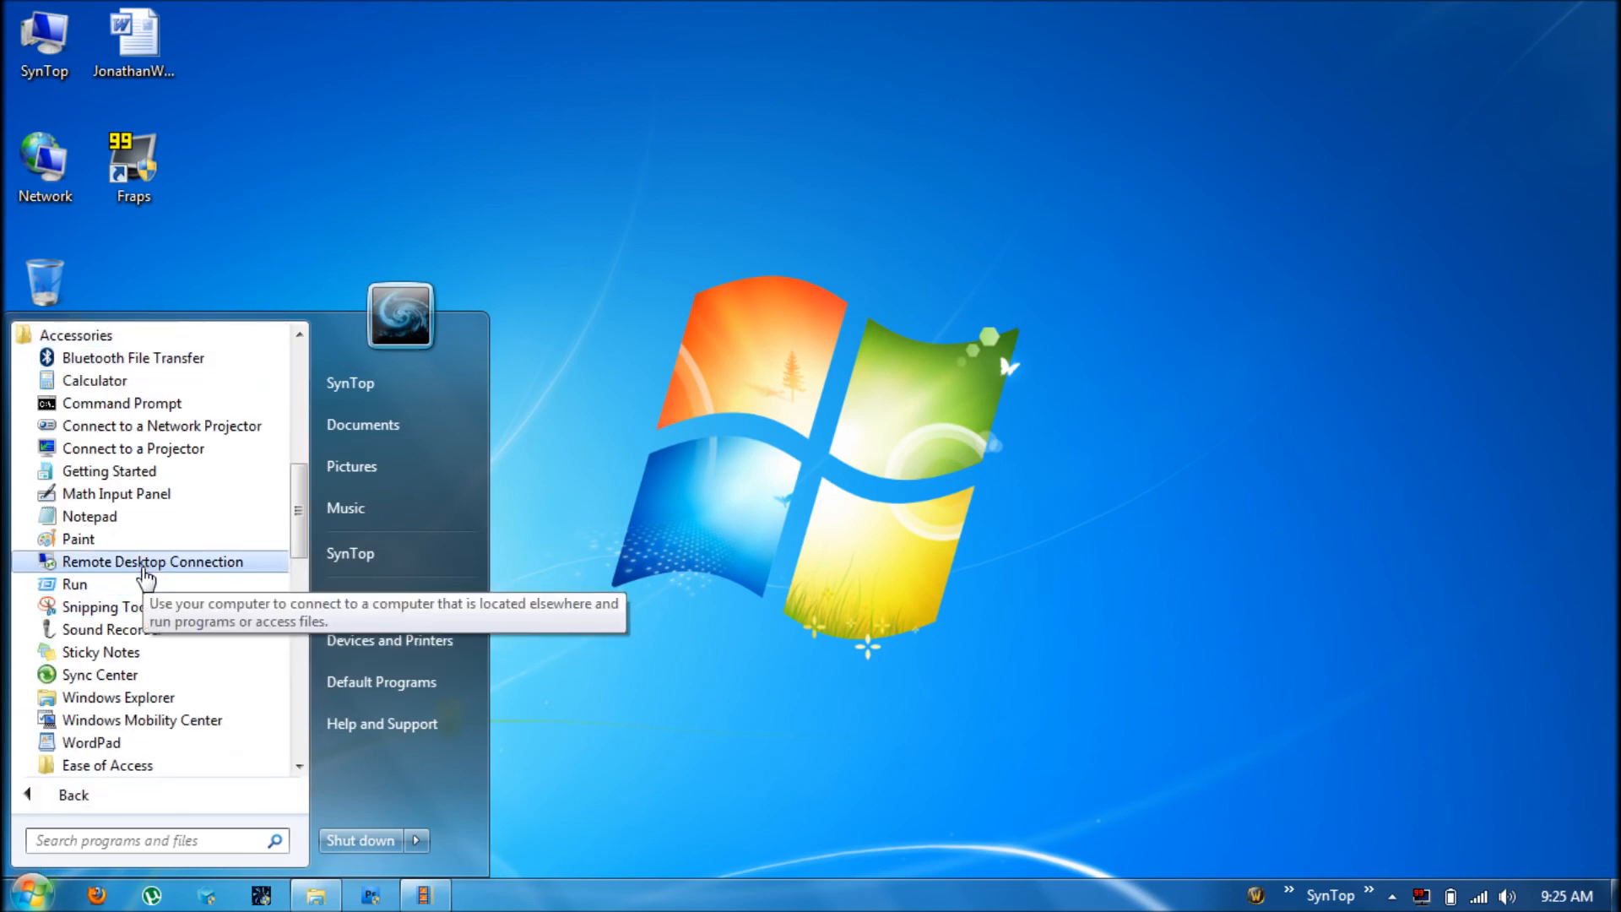
{"action": "left_click", "coordinate": [144, 567]}
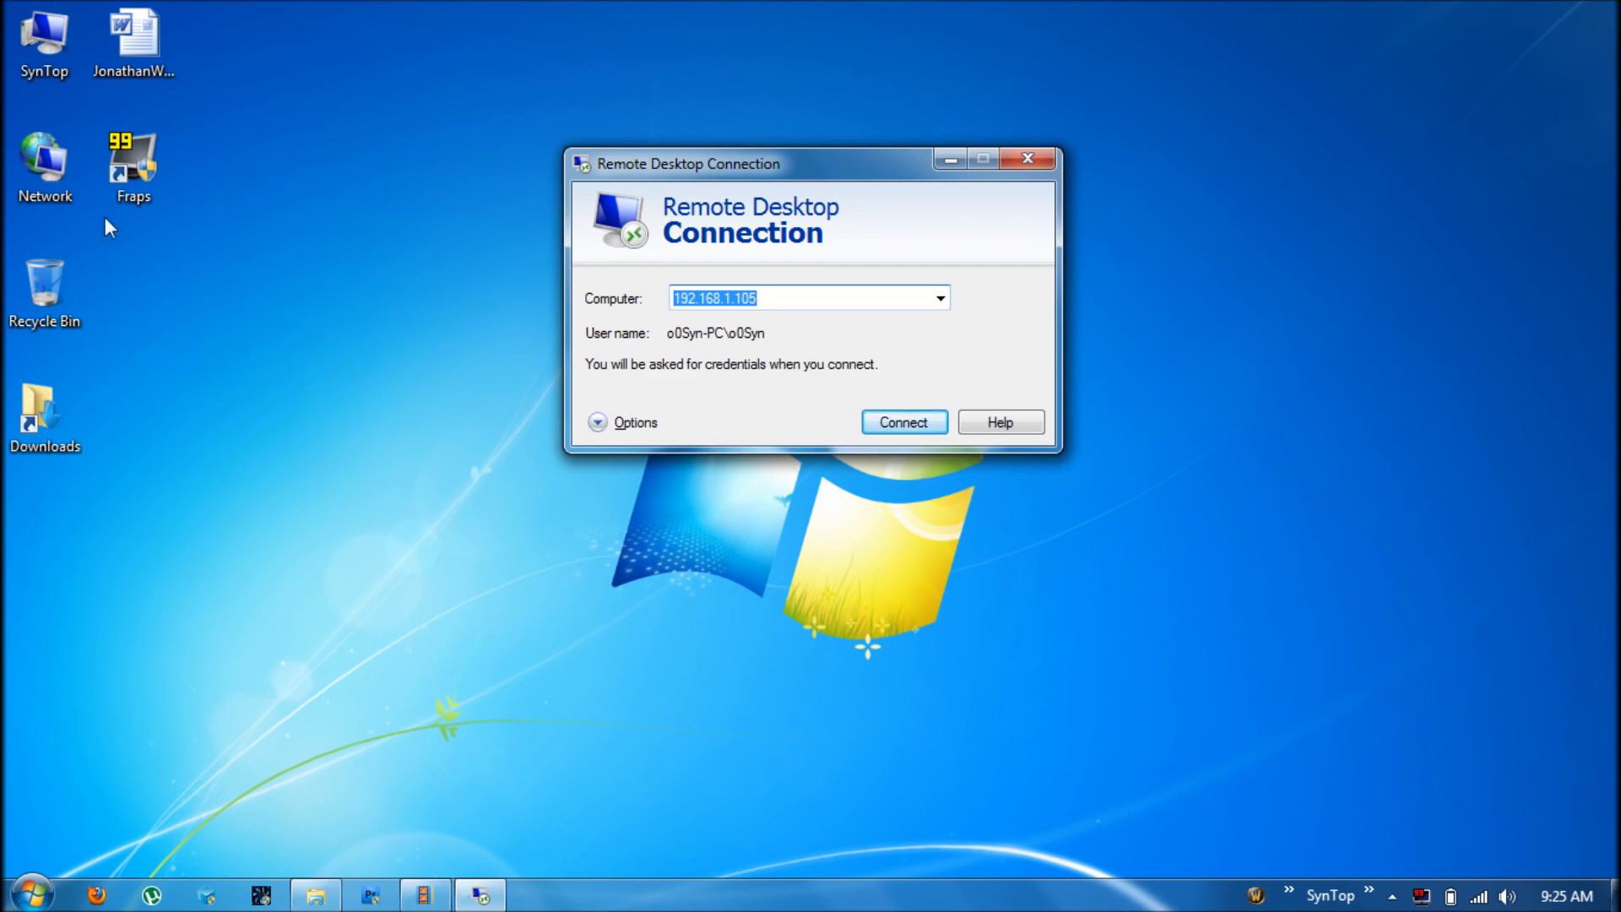
{"action": "right_click", "coordinate": [61, 74]}
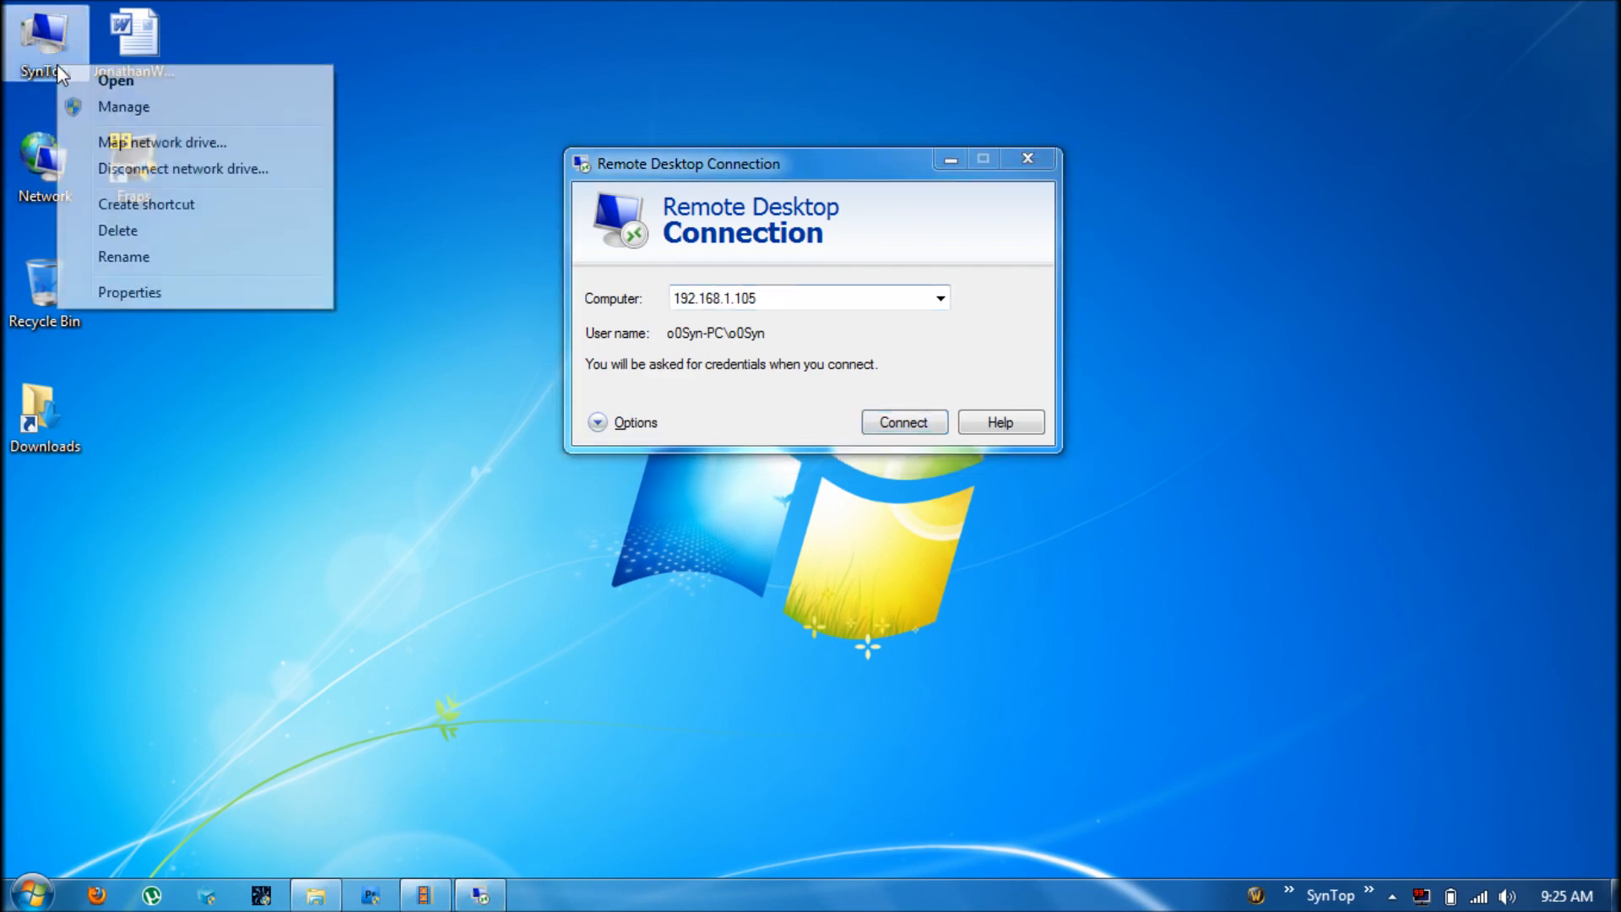
{"action": "left_click", "coordinate": [127, 292]}
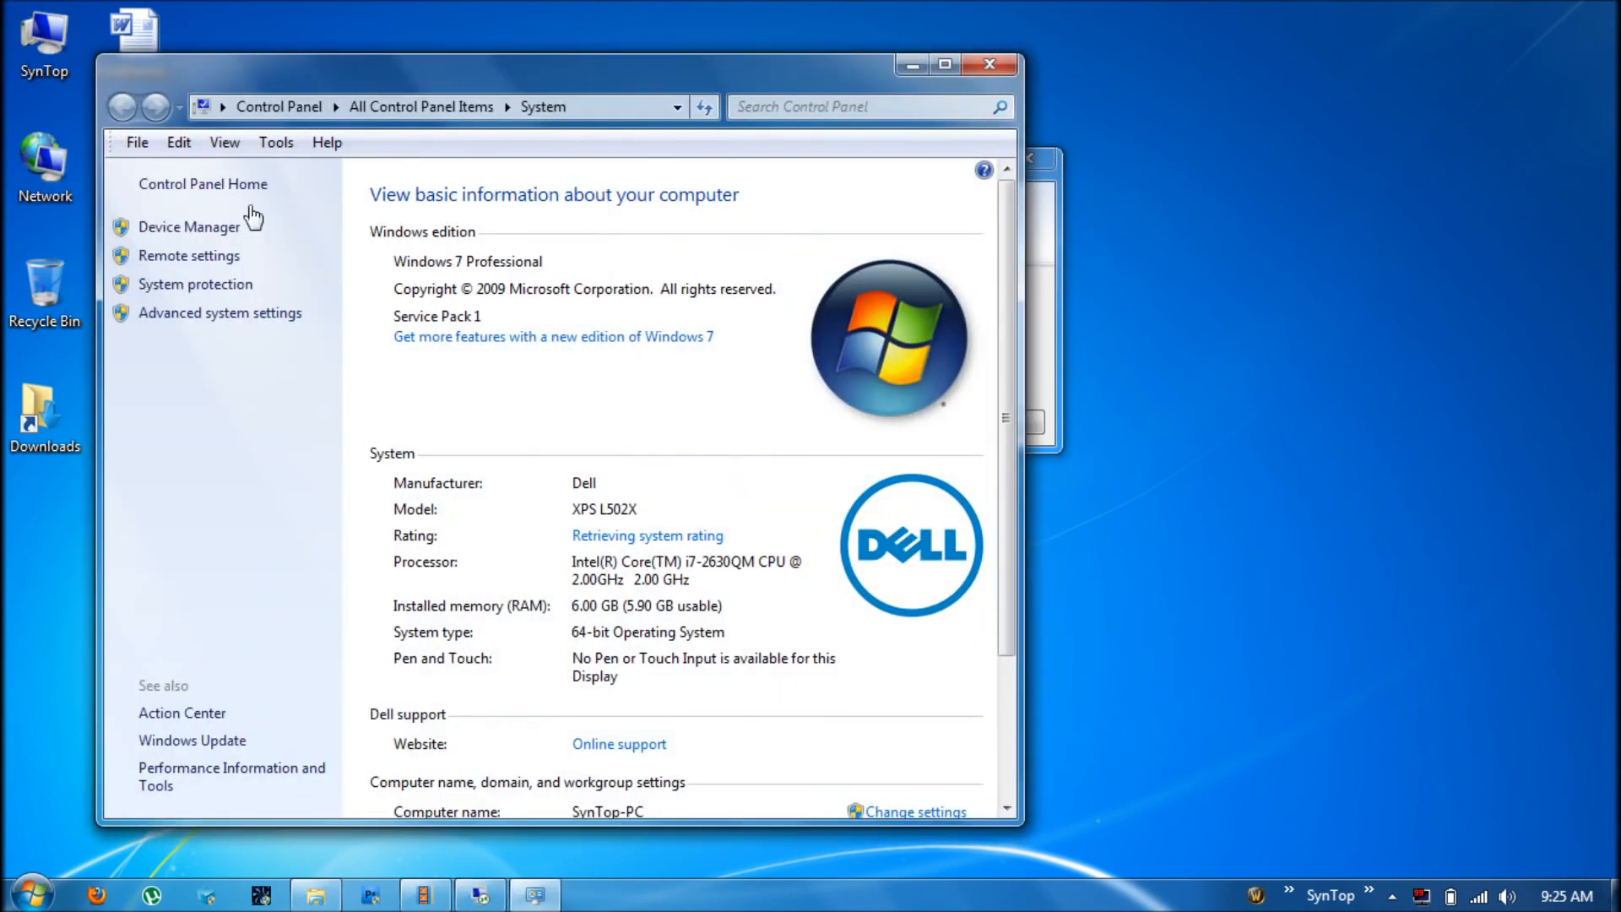
{"action": "left_click_drag", "start_coordinate": [1005, 300], "coordinate": [1006, 457]}
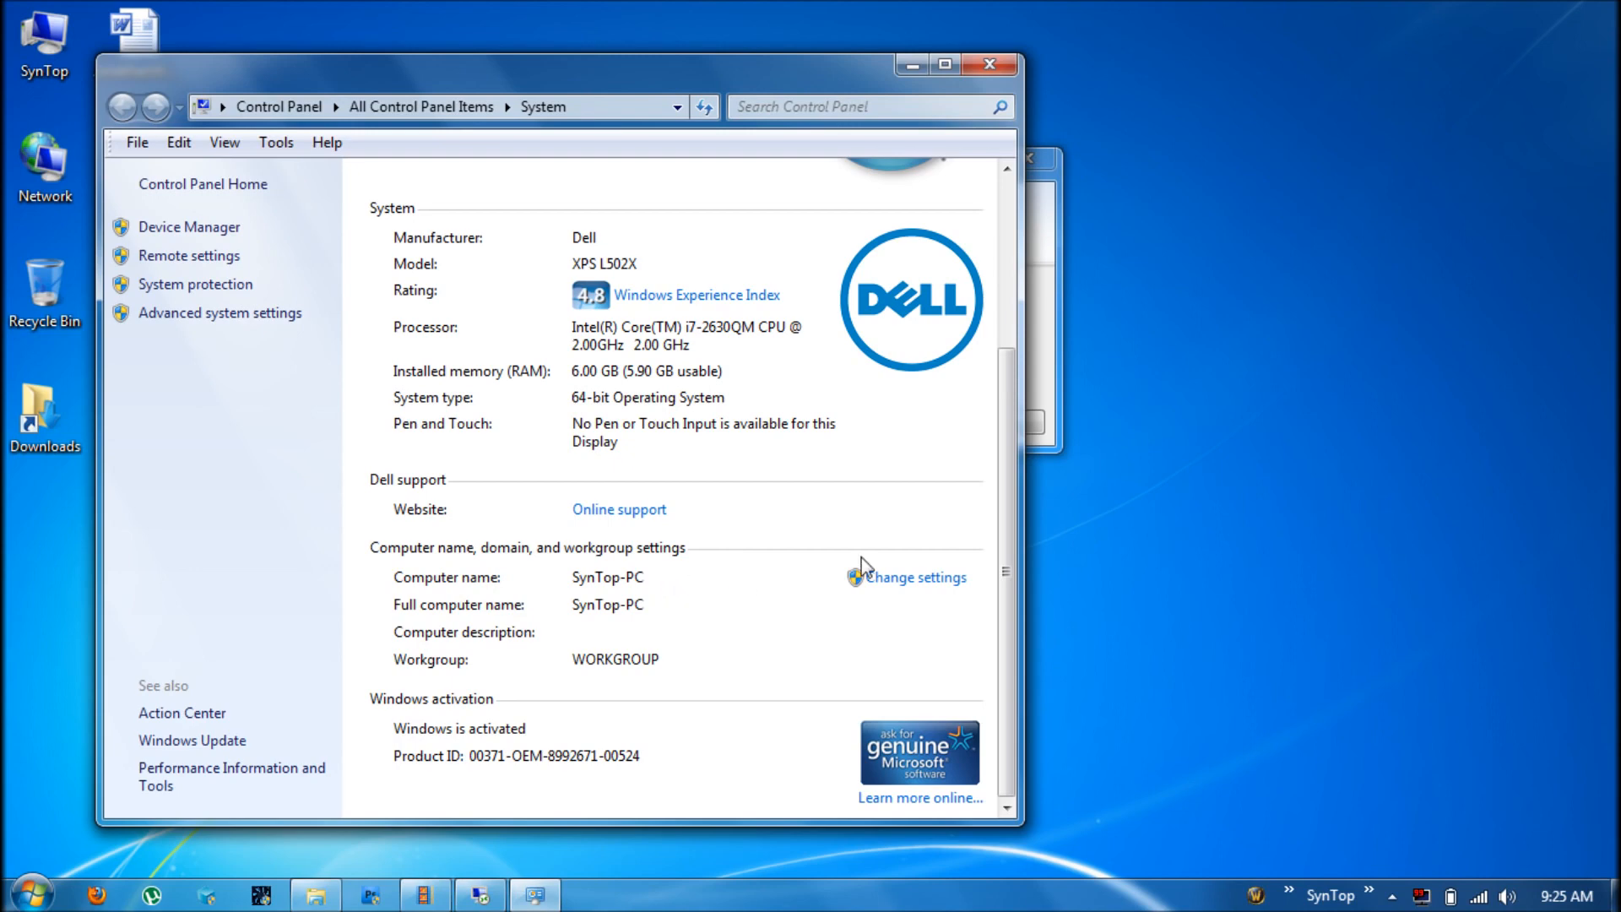
{"action": "left_click", "coordinate": [990, 64]}
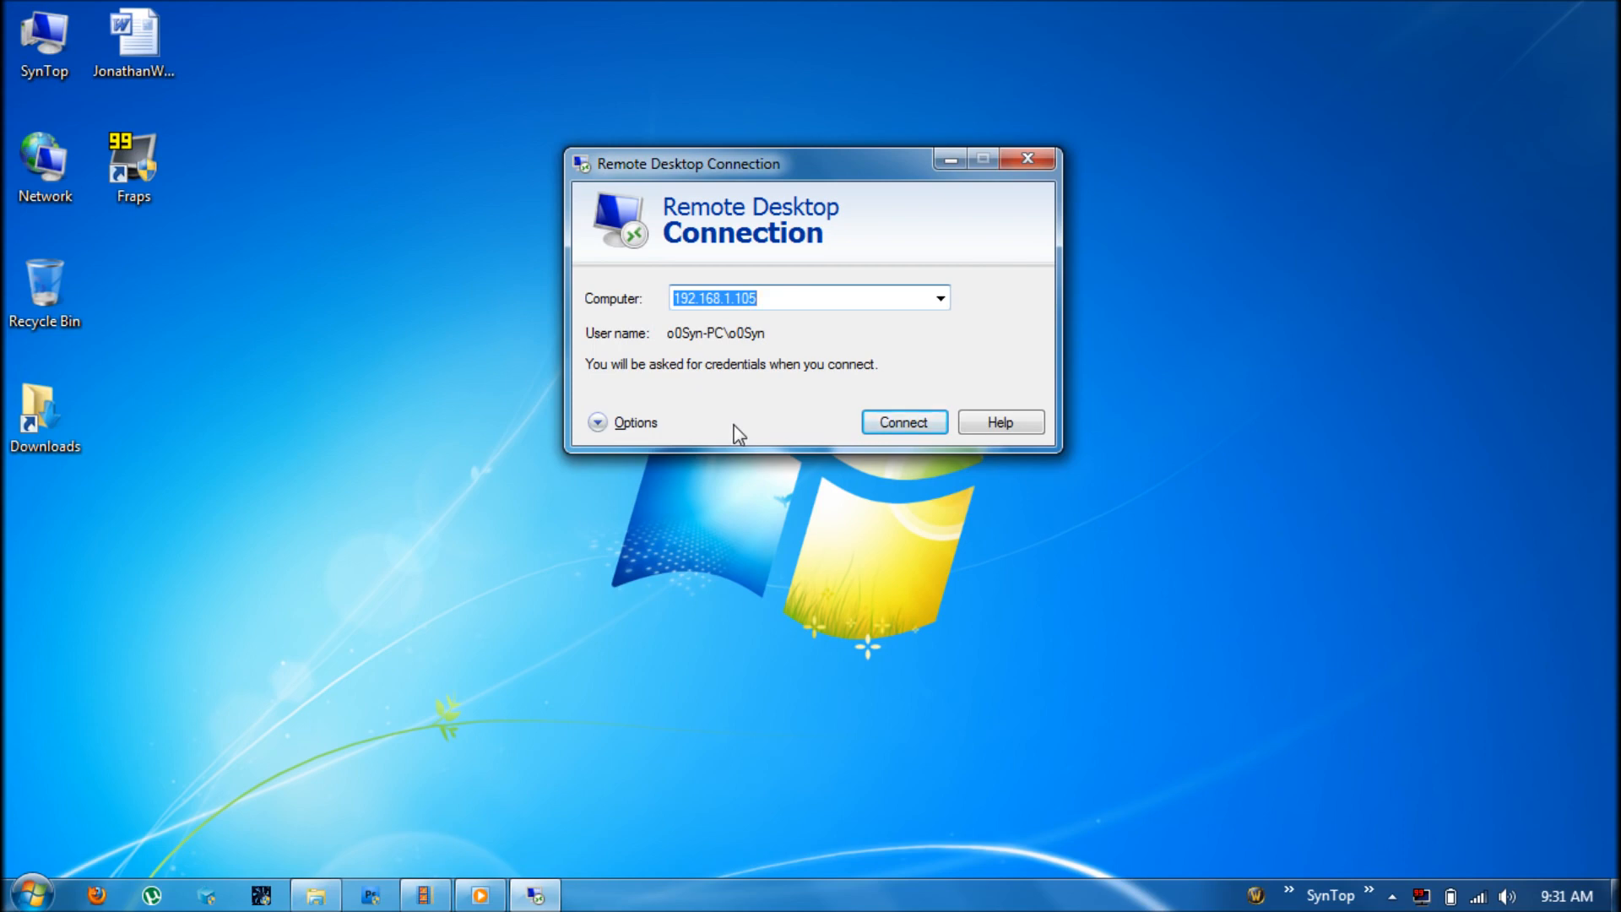
Expand the Remote Desktop Connection dialog to show all its option tabs
{"action": "left_click", "coordinate": [625, 424]}
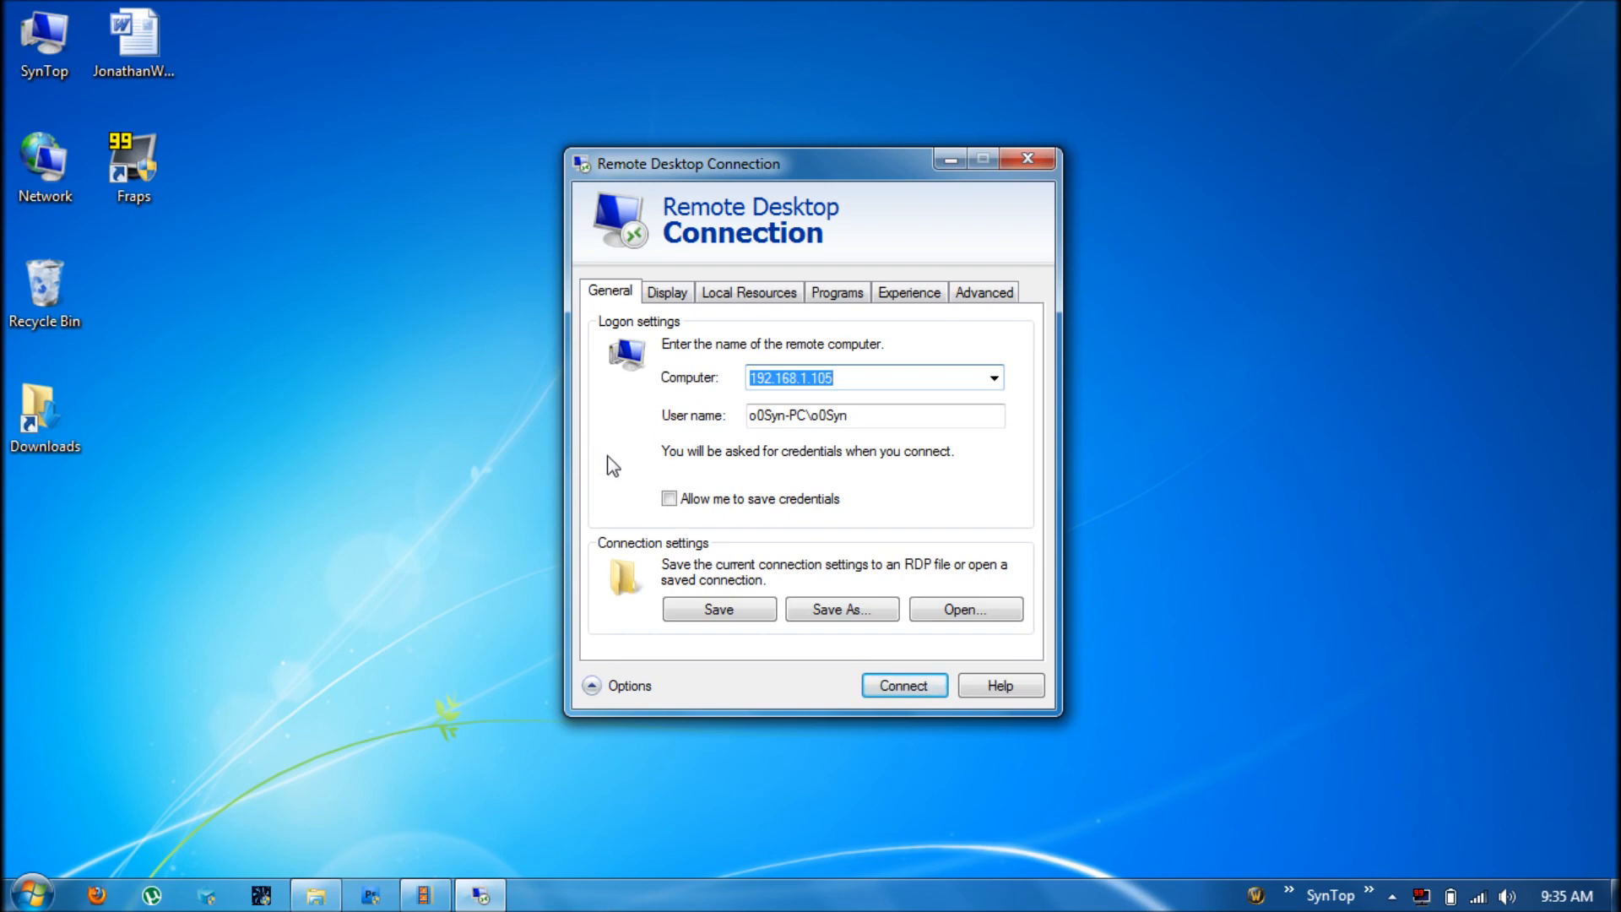
Keep the remote display at Full Screen with Highest Quality (32 bit) colour depth
{"action": "left_click", "coordinate": [667, 294]}
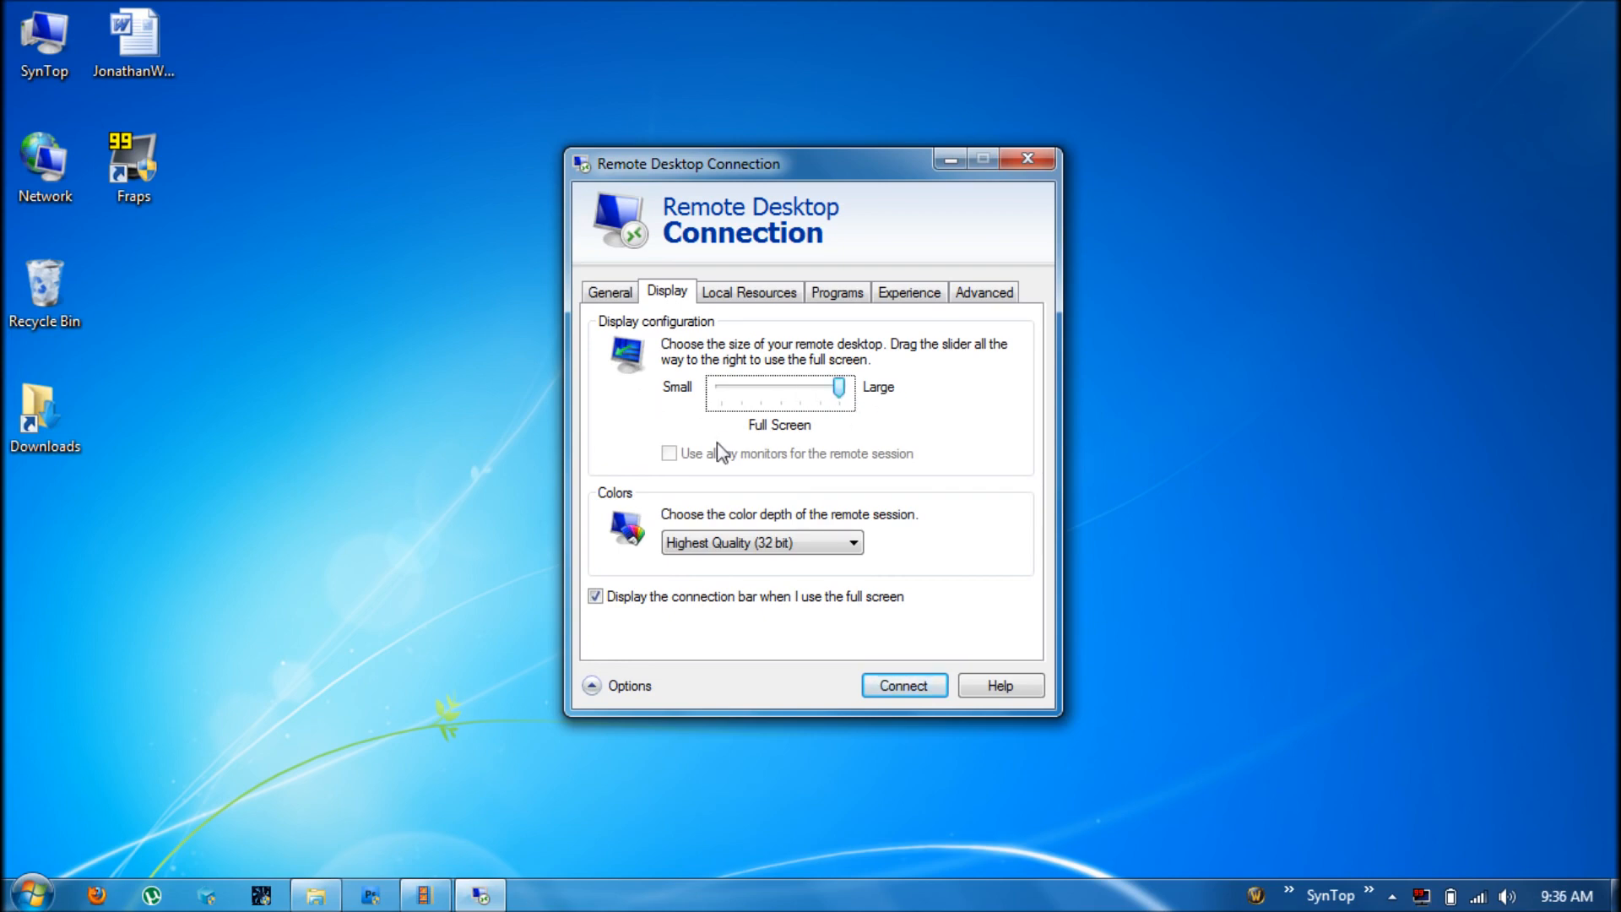
{"action": "left_click_drag", "start_coordinate": [838, 388], "coordinate": [720, 391]}
{"action": "left_click_drag", "start_coordinate": [722, 390], "coordinate": [847, 404]}
{"action": "left_click", "coordinate": [760, 545]}
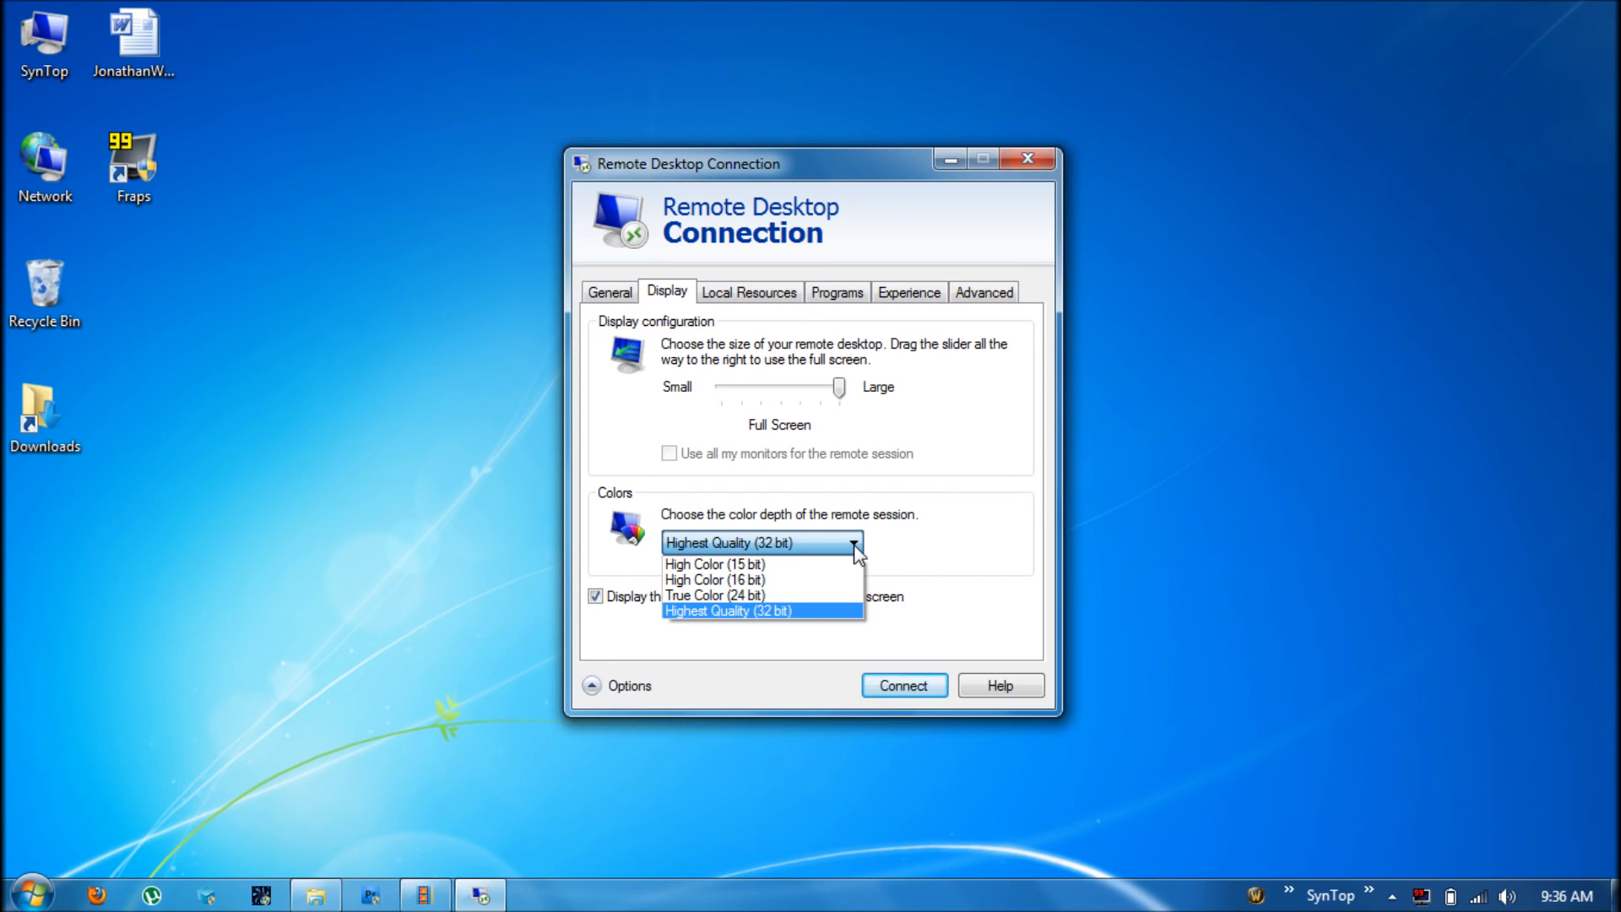
{"action": "left_click", "coordinate": [959, 573]}
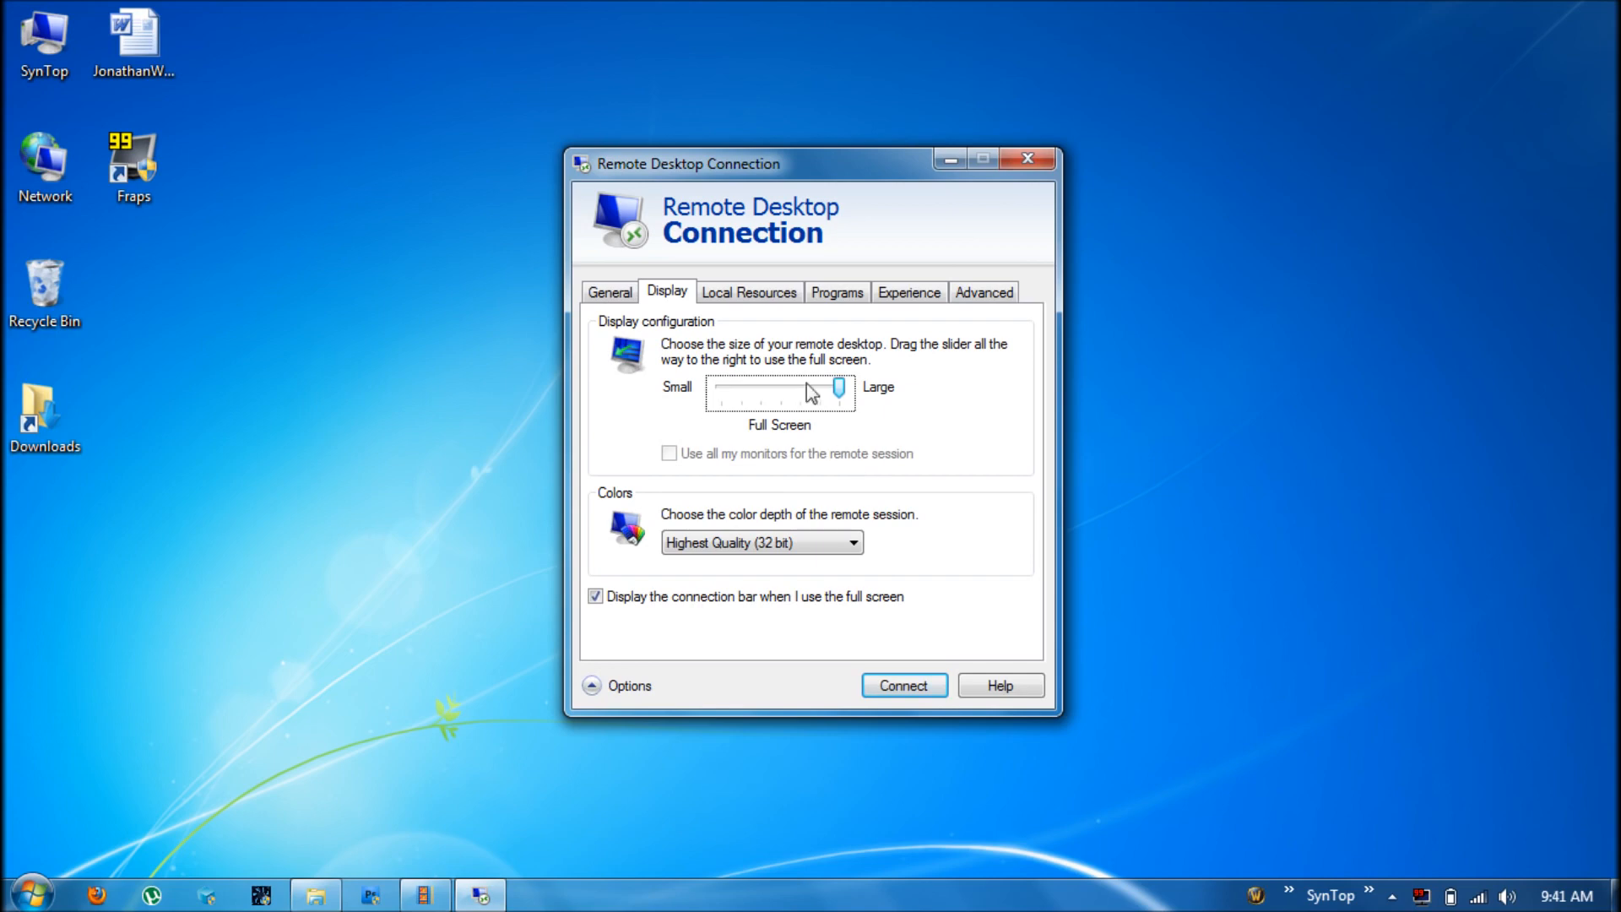
{"action": "left_click", "coordinate": [765, 300]}
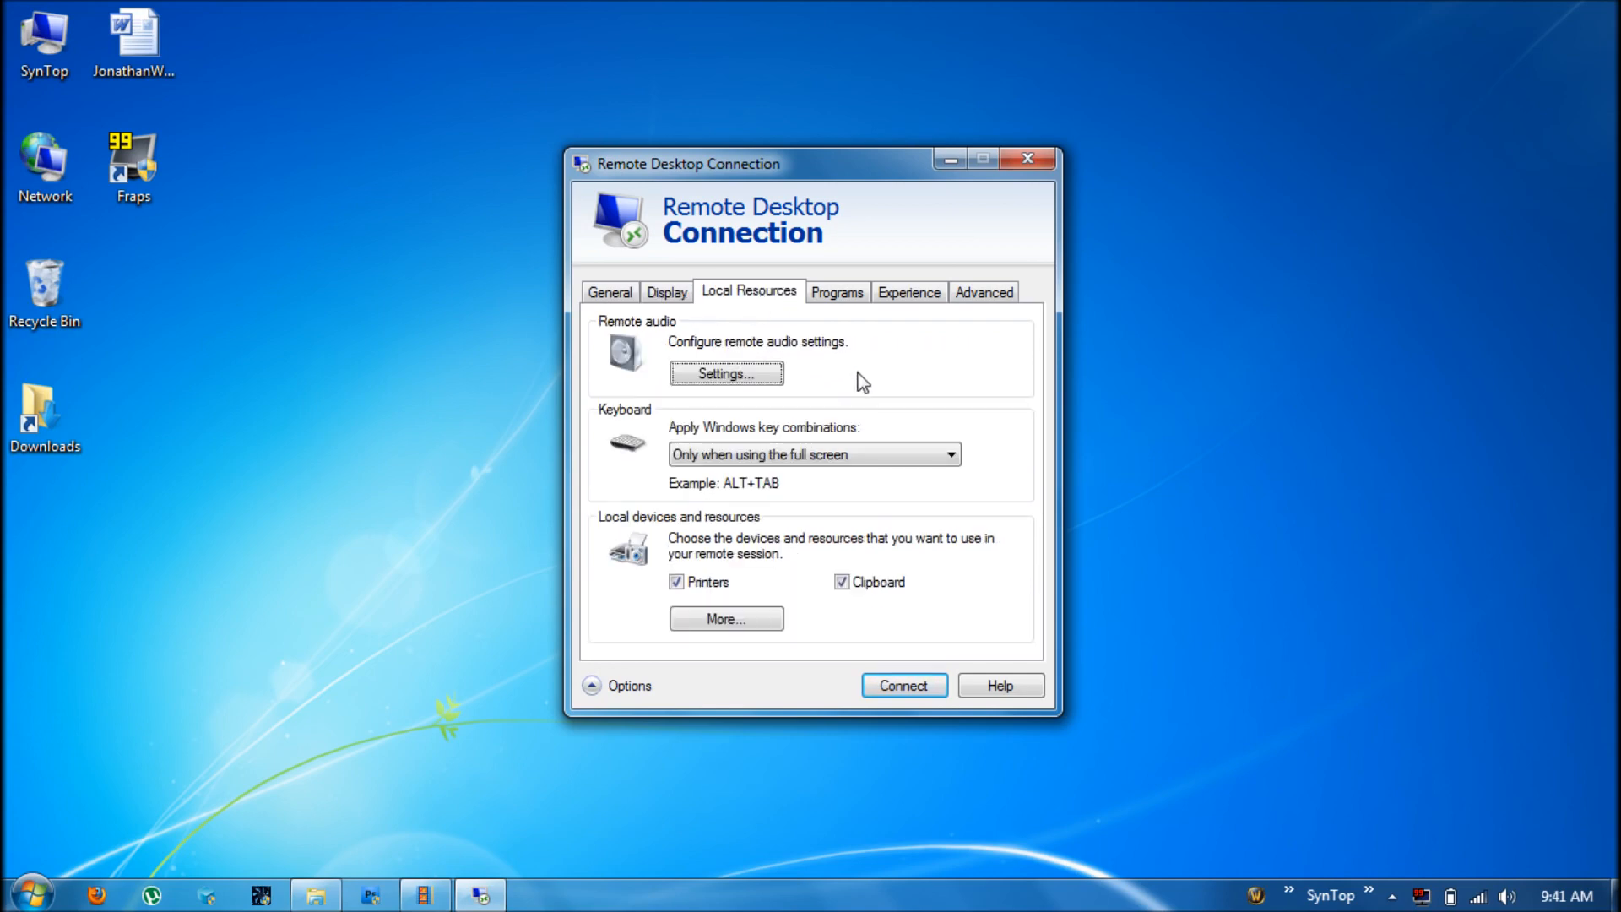
{"action": "left_click", "coordinate": [772, 377]}
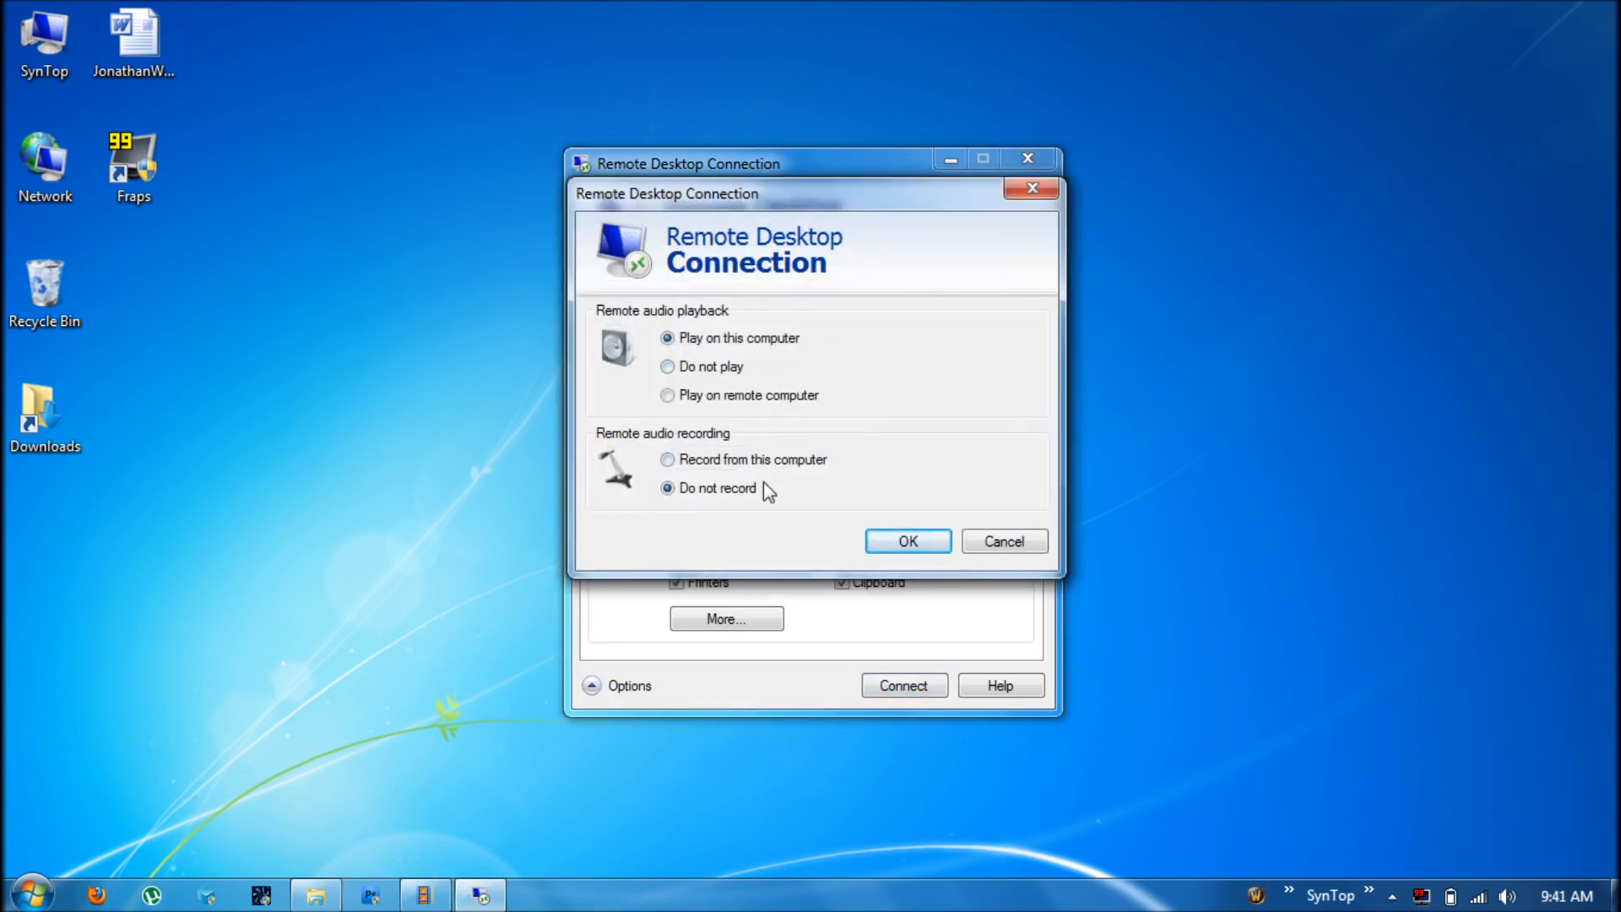
{"action": "left_click", "coordinate": [1003, 541]}
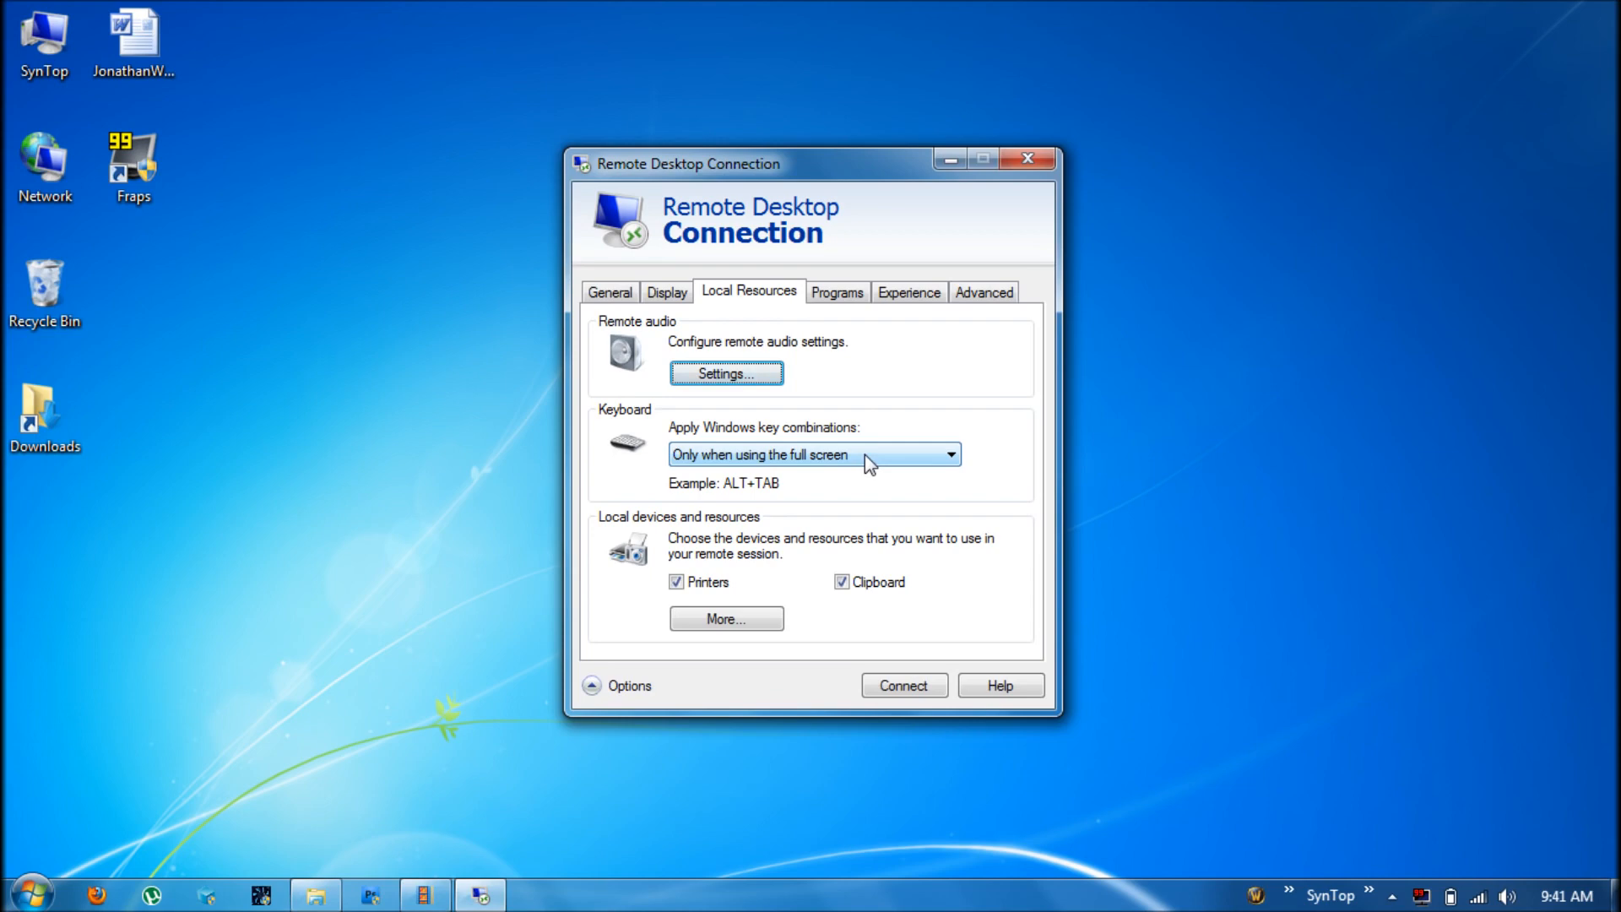
{"action": "left_click", "coordinate": [865, 454]}
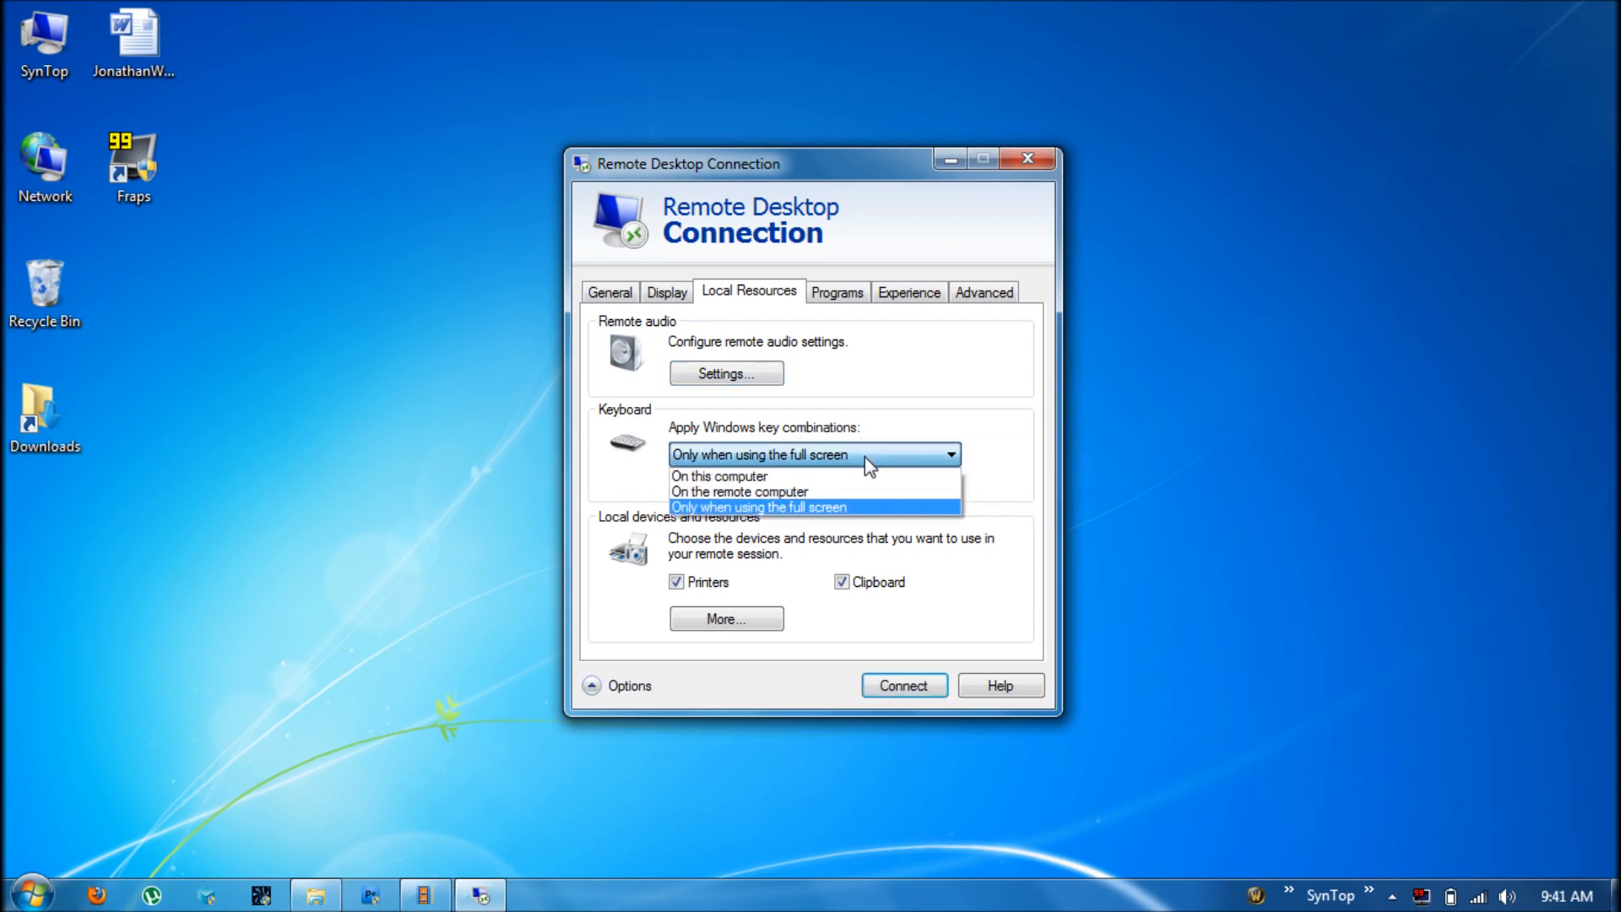
{"action": "left_click", "coordinate": [969, 411]}
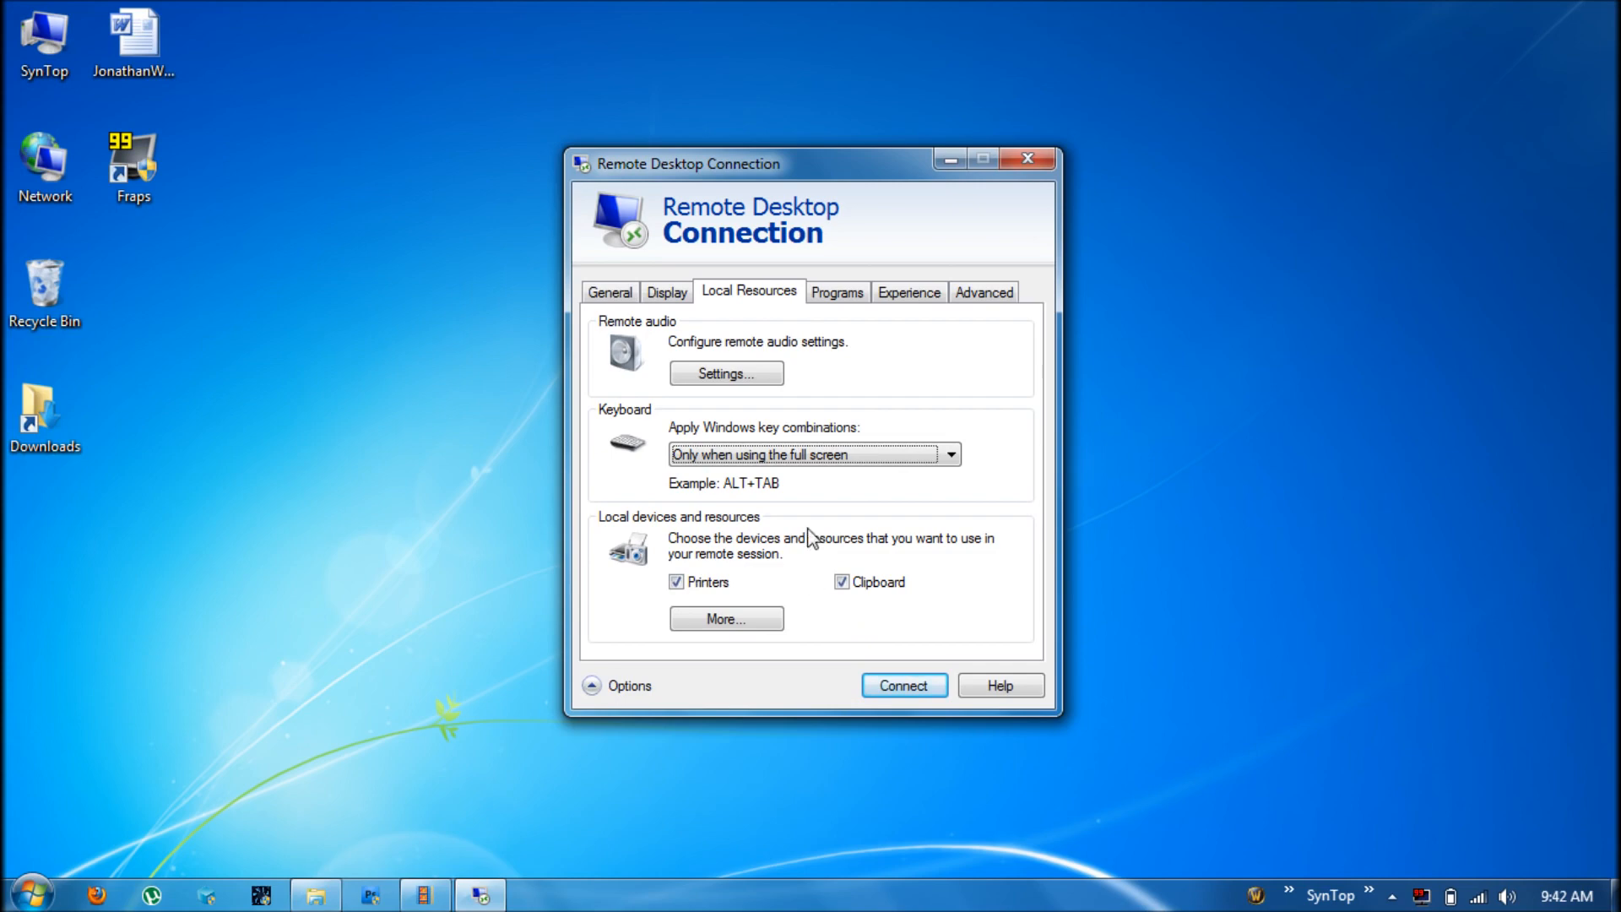
Keep Low-speed broadband as the connection speed on the Experience settings
{"action": "left_click", "coordinate": [825, 300]}
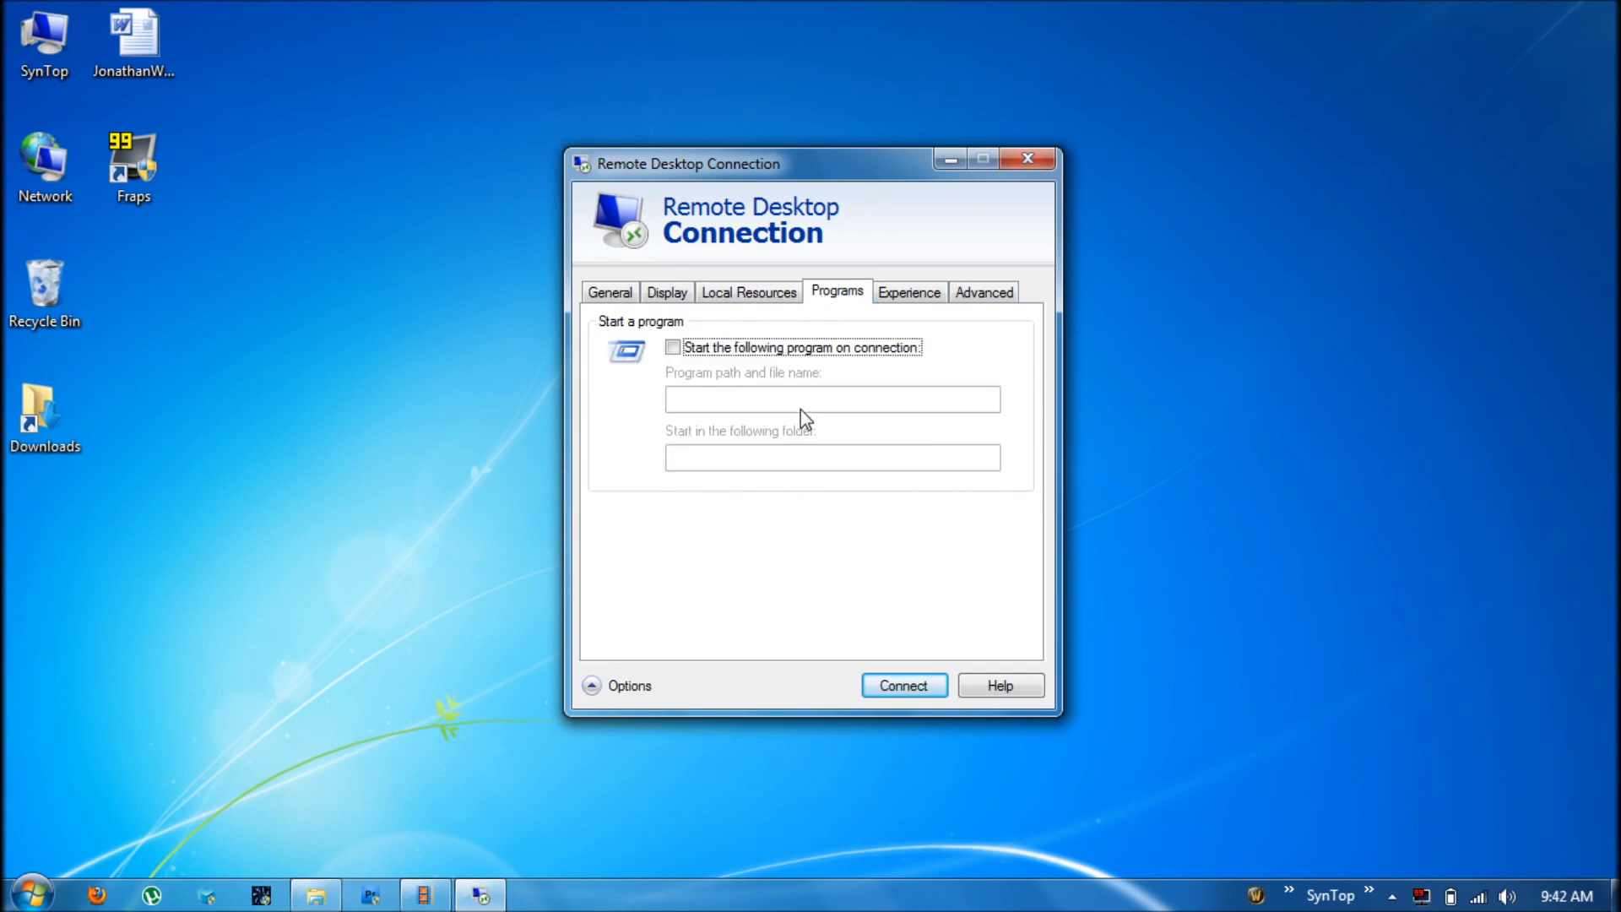
{"action": "left_click", "coordinate": [910, 296]}
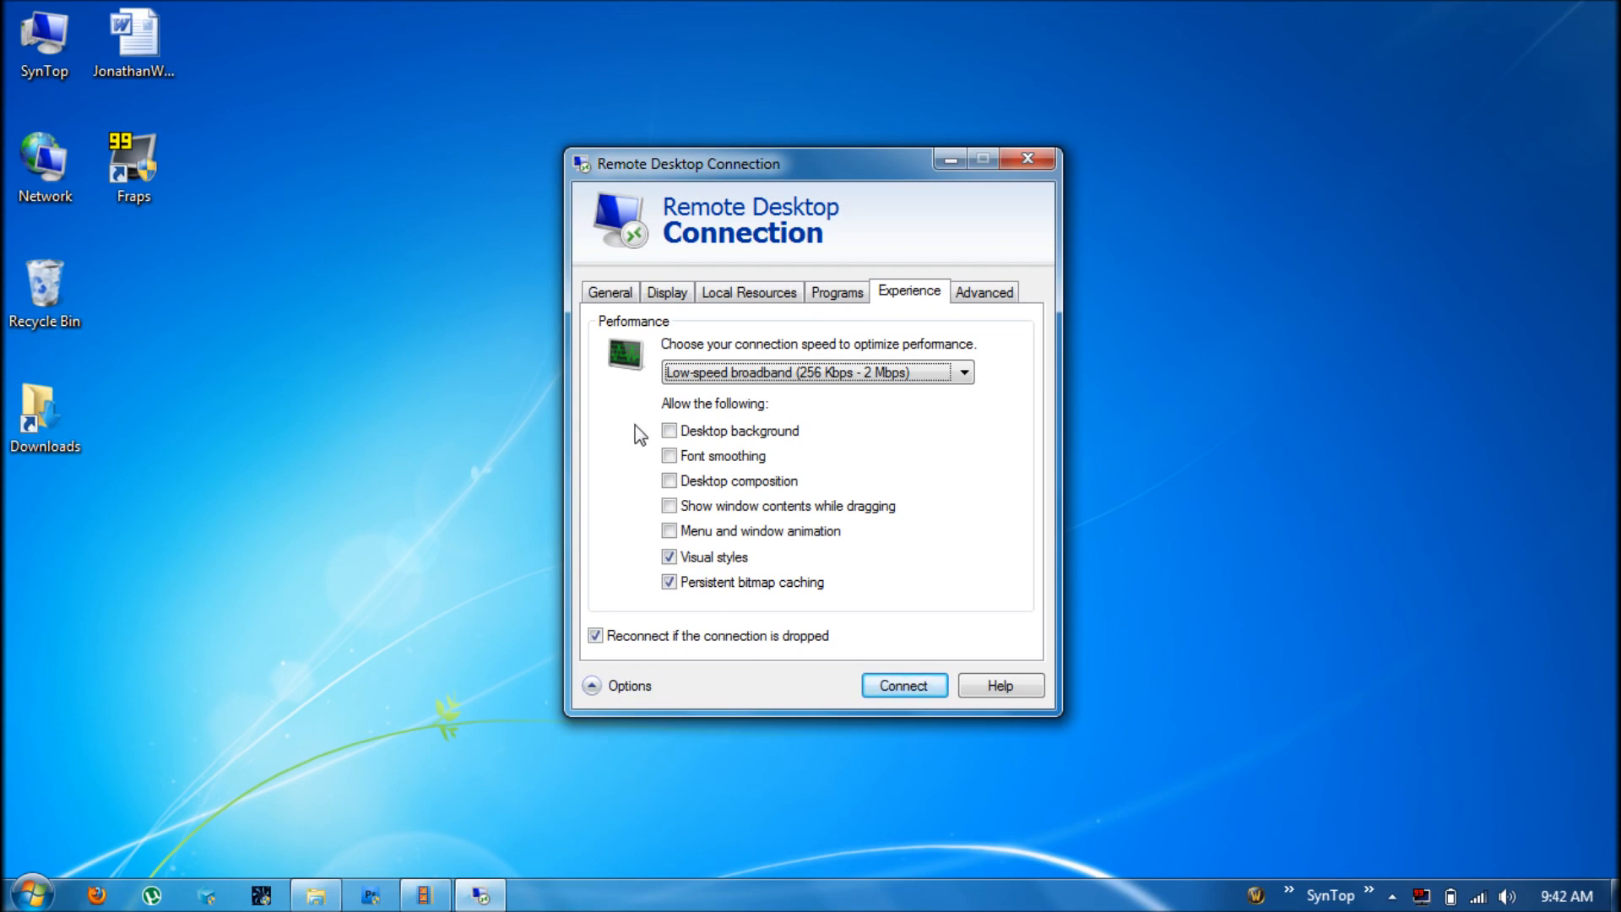
{"action": "left_click", "coordinate": [968, 384]}
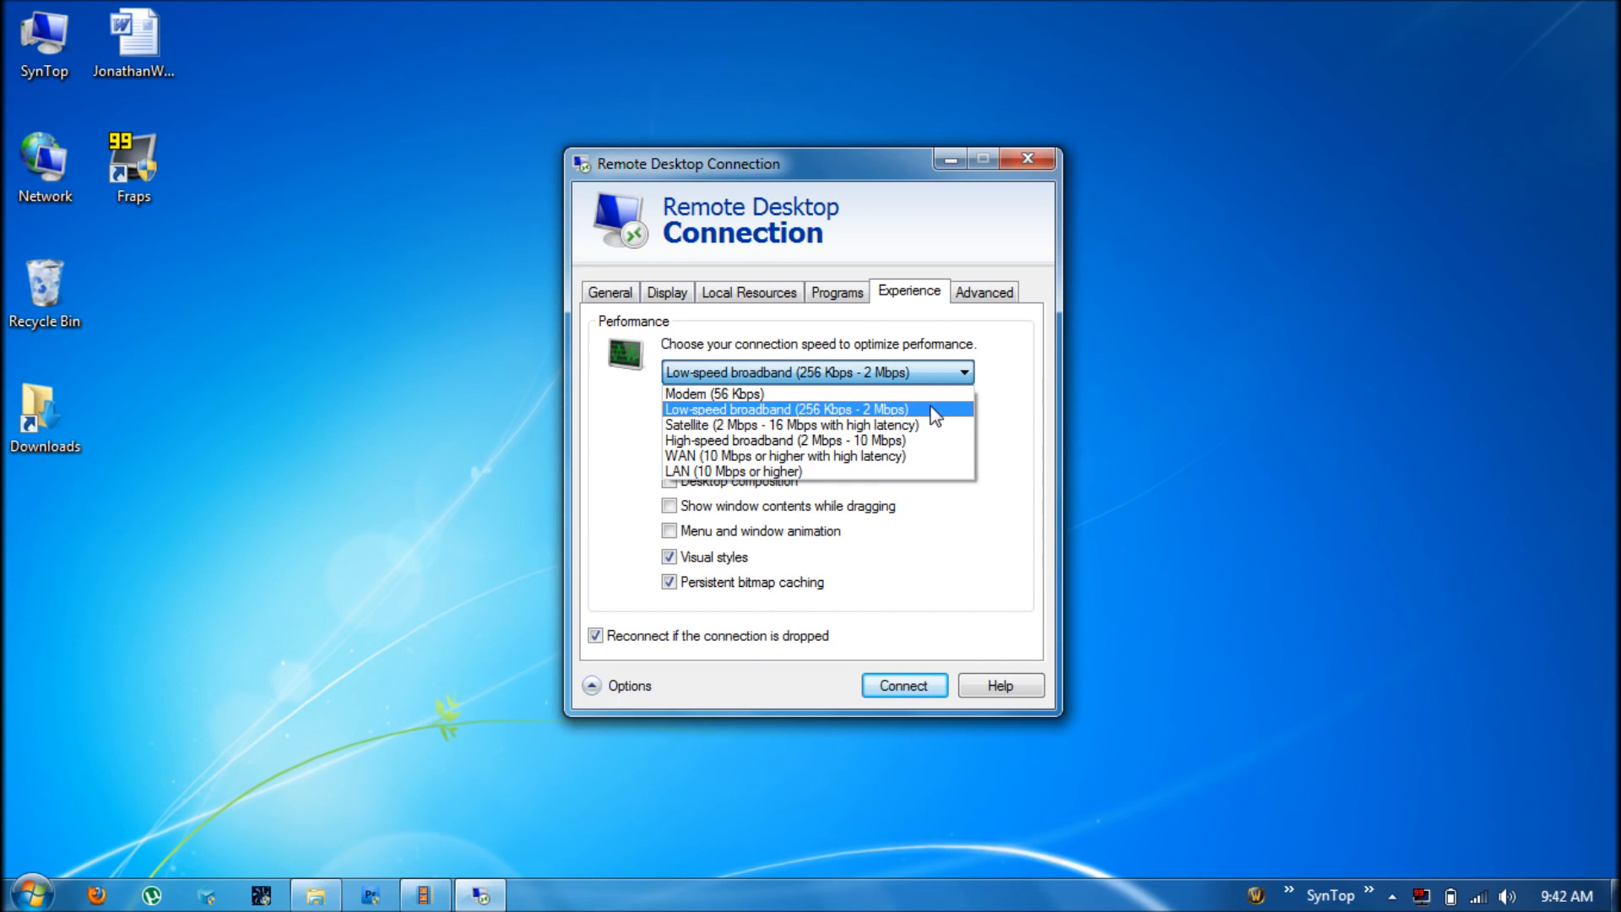
{"action": "left_click", "coordinate": [999, 437]}
{"action": "left_click", "coordinate": [986, 297]}
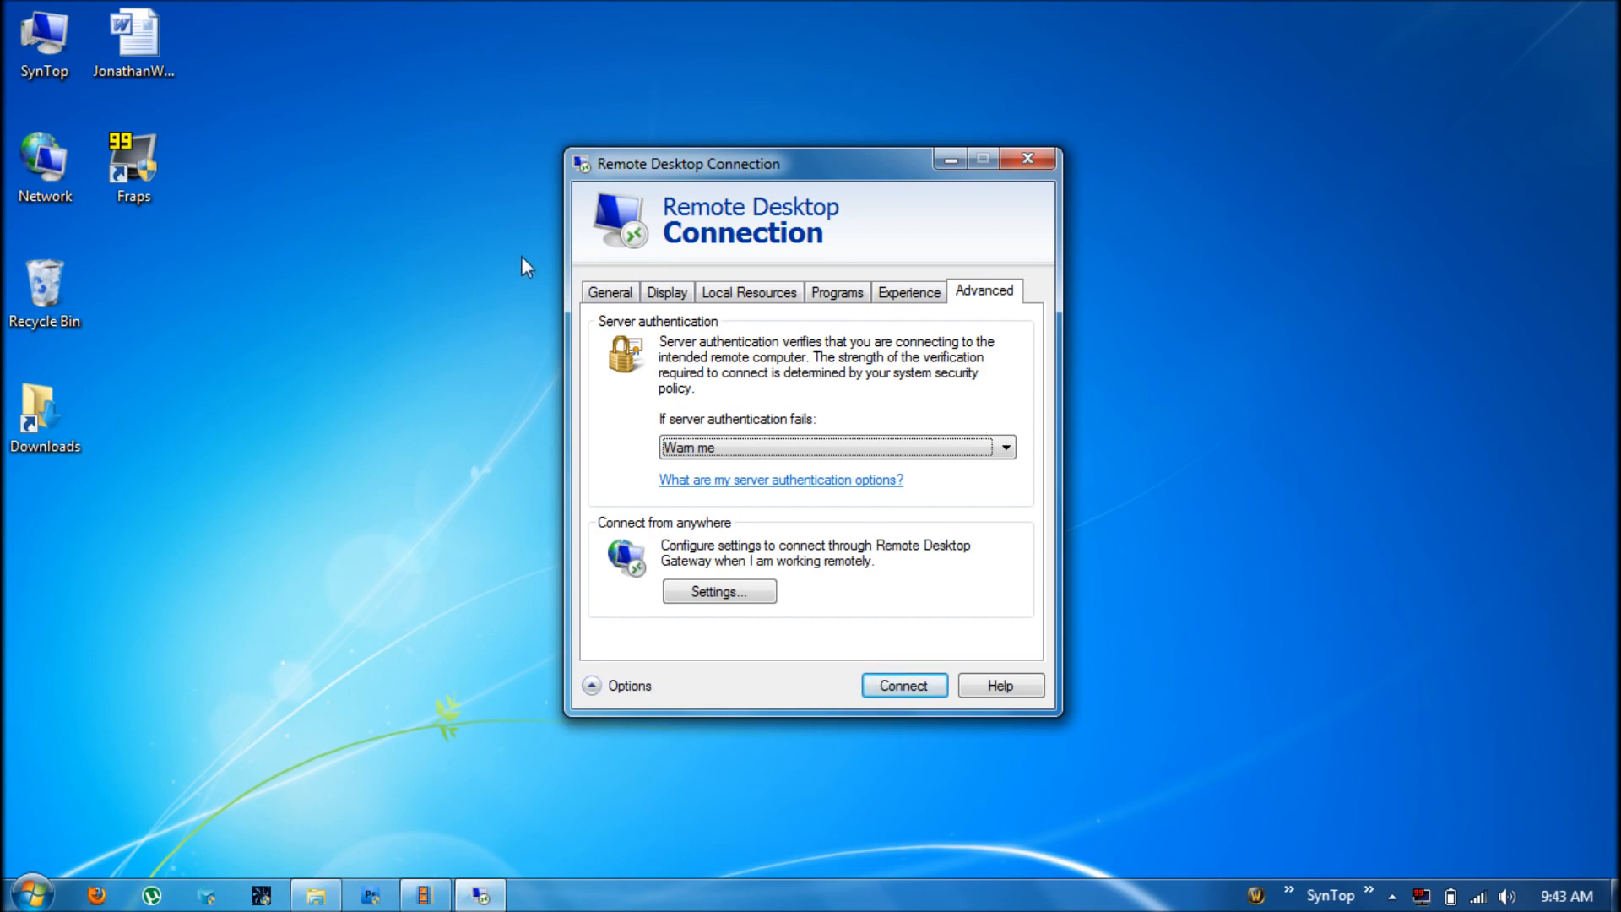
Confirm the computer is 192.168.1.105 on the General settings and start connecting
{"action": "left_click", "coordinate": [615, 293]}
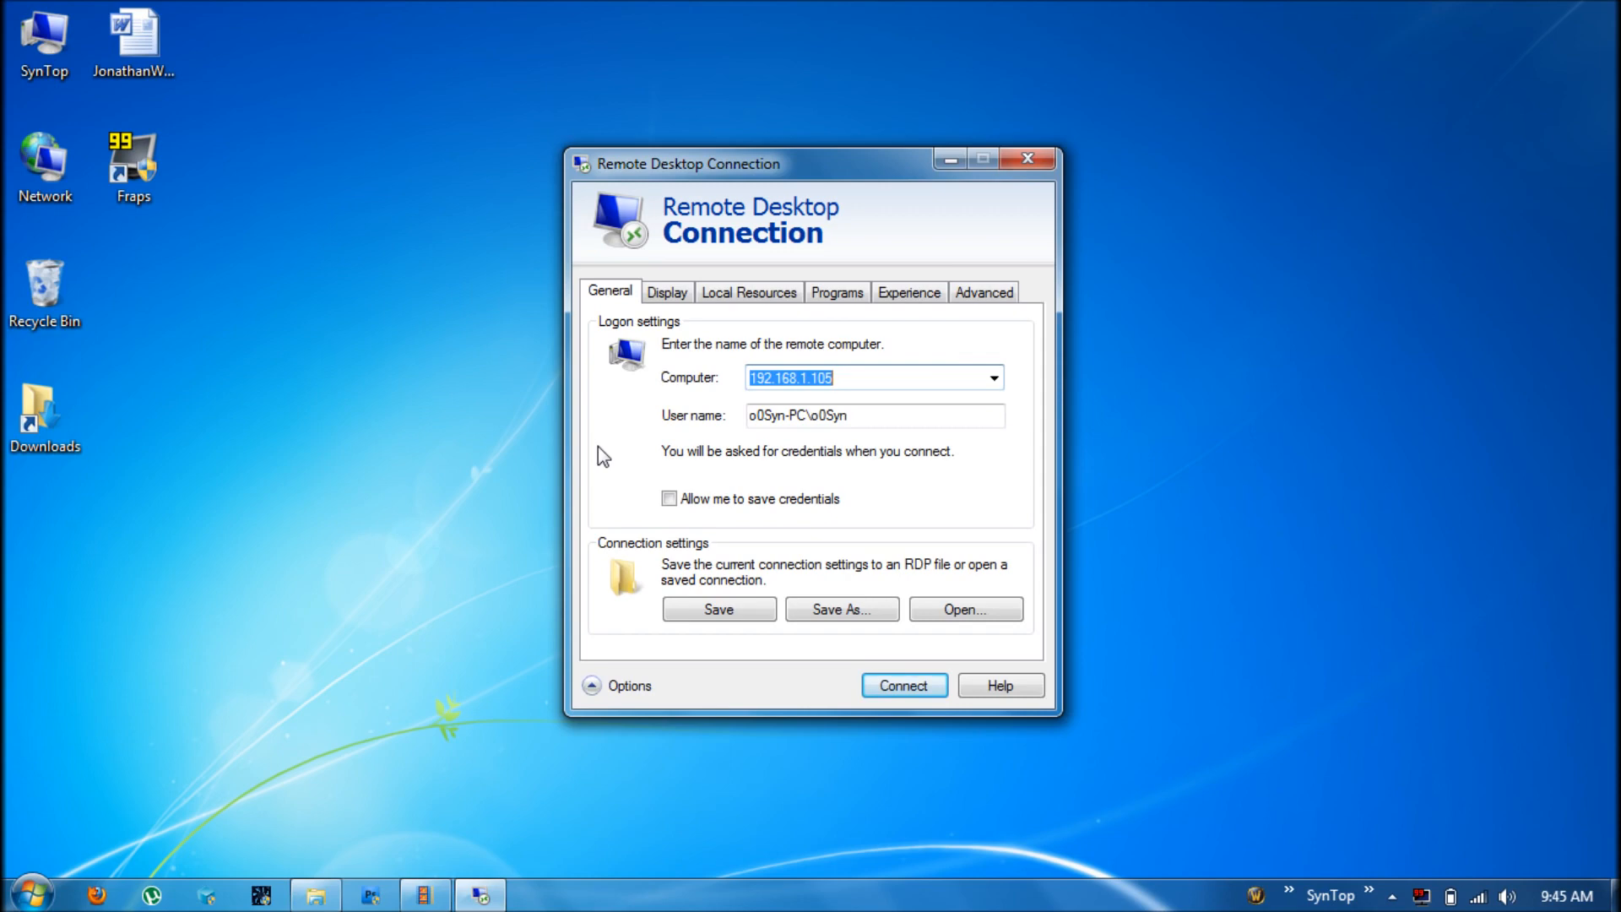
{"action": "left_click", "coordinate": [837, 379]}
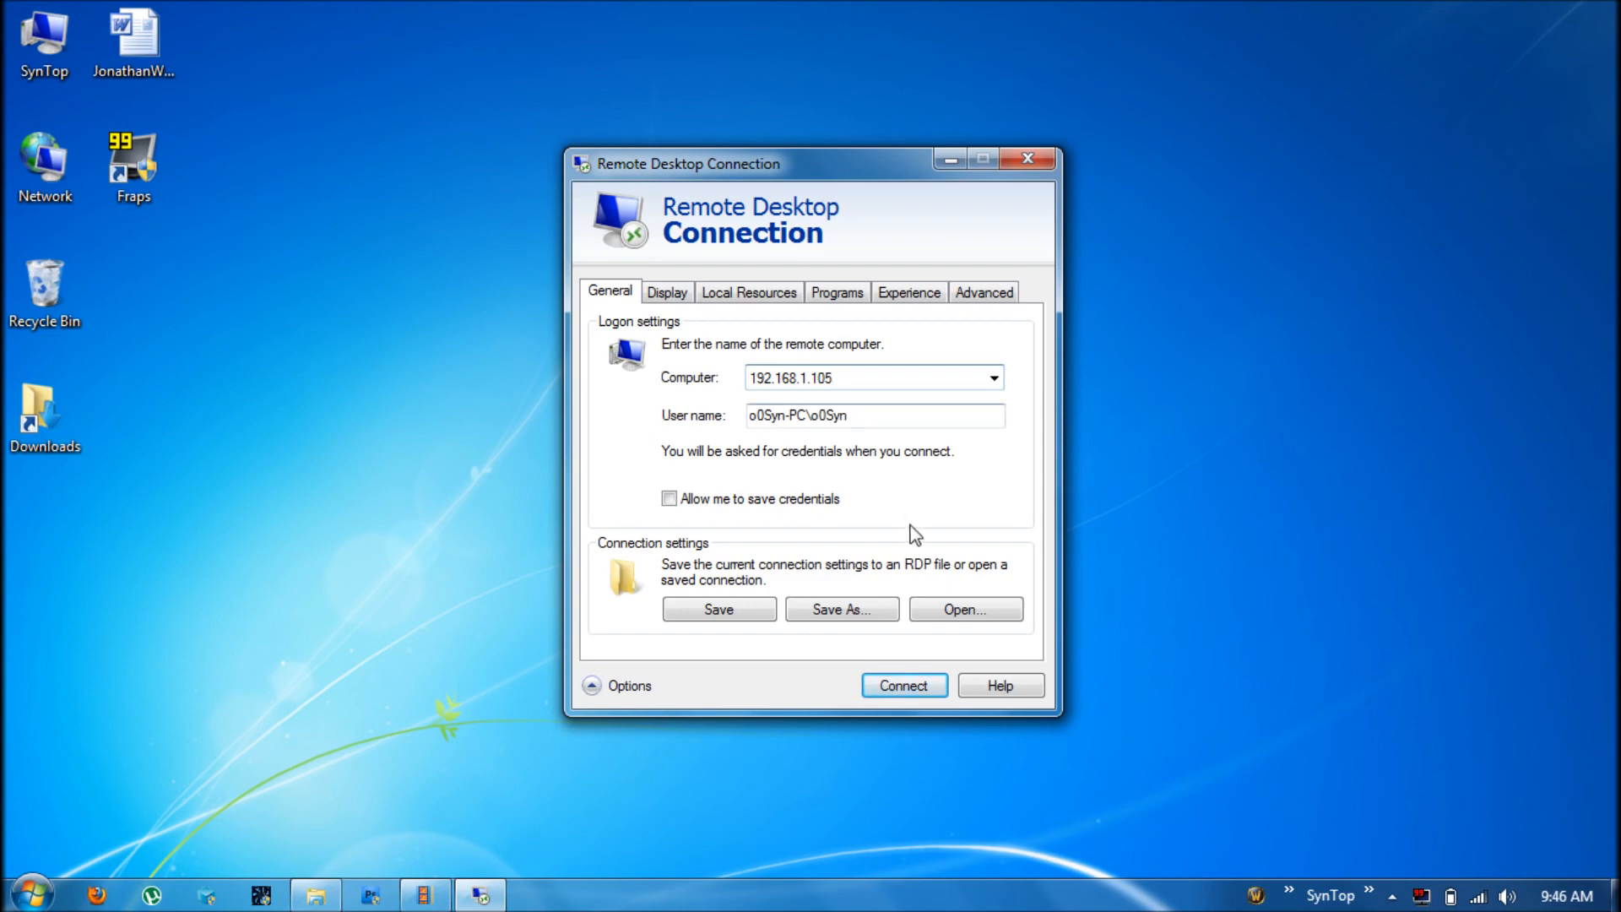
{"action": "left_click", "coordinate": [914, 689]}
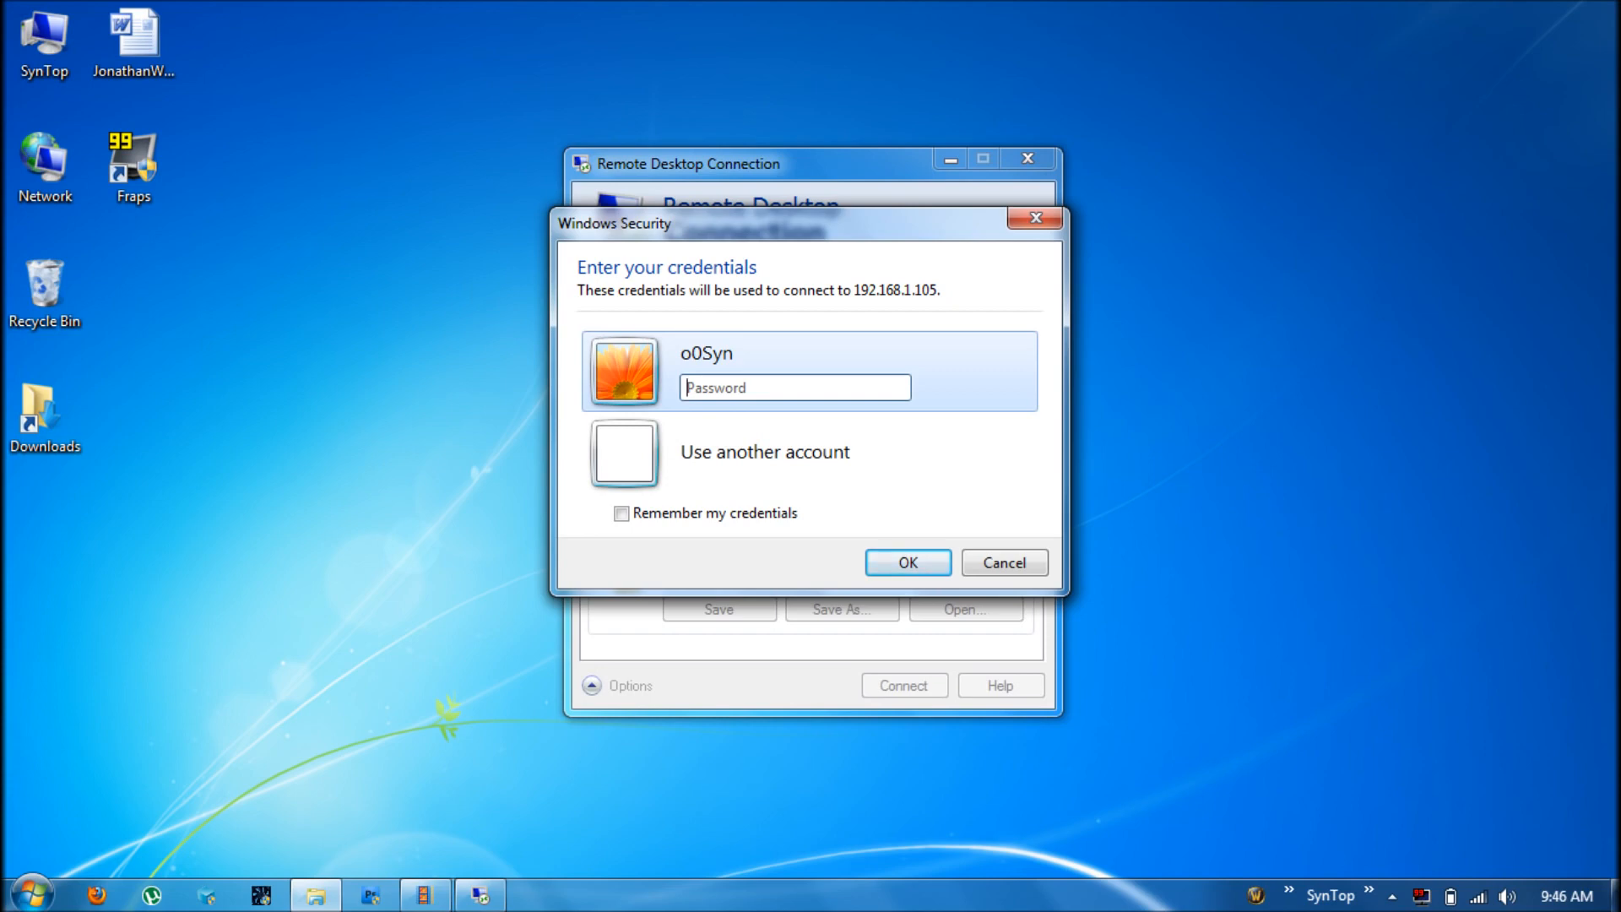
Enter the account password and accept the certificate warning to open the session
{"action": "type", "text": "••••••••••••••••"}
{"action": "key", "text": "Return"}
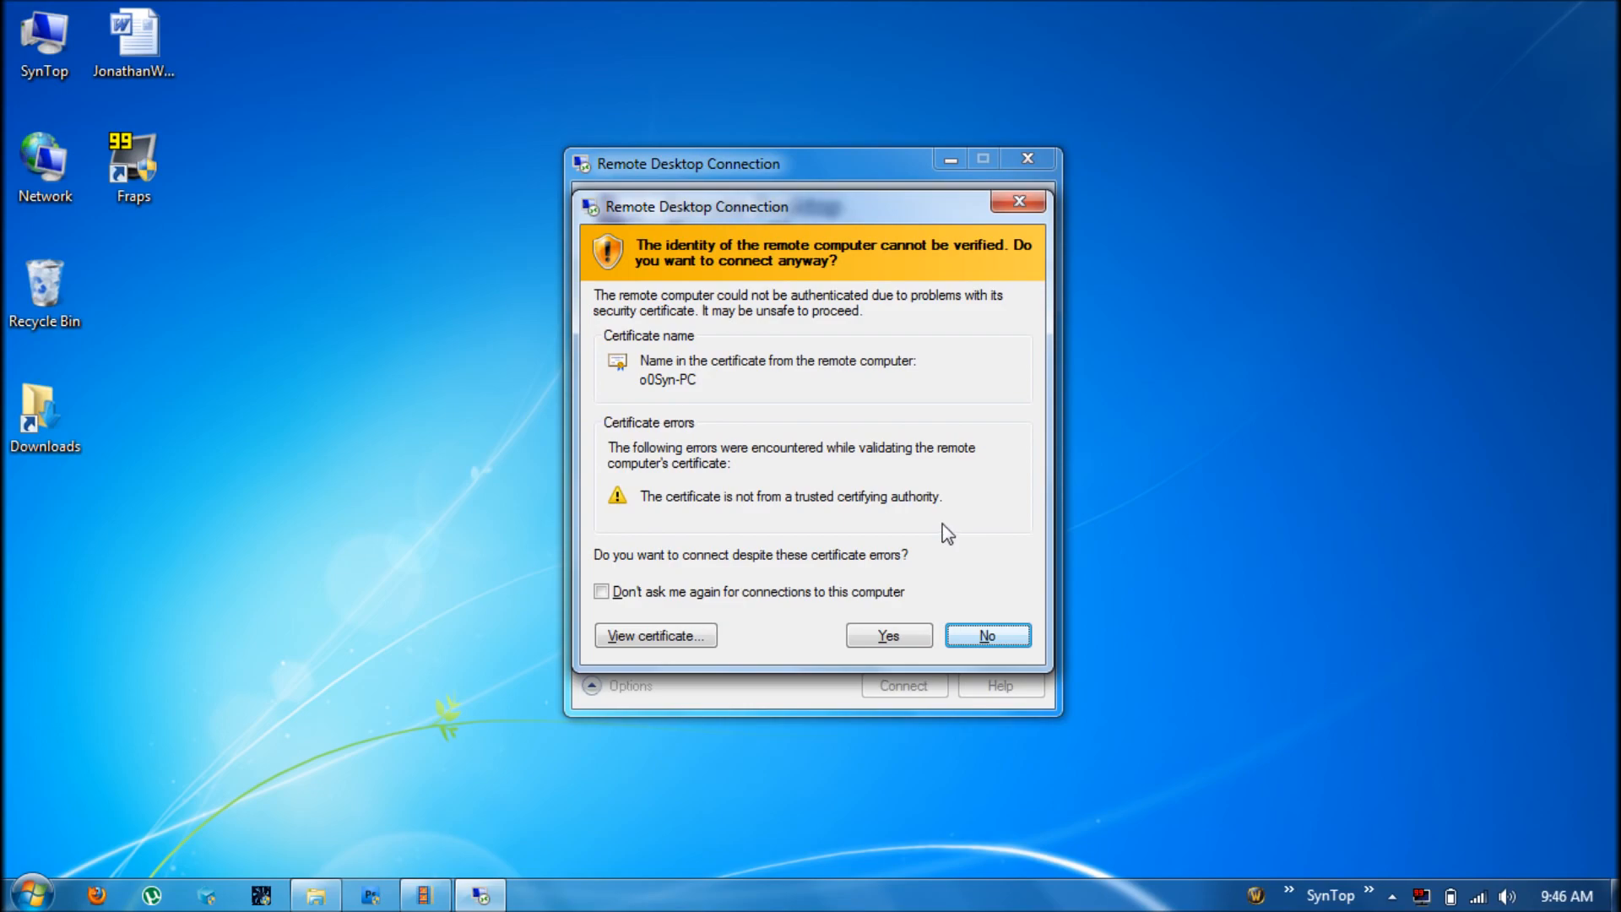
{"action": "left_click", "coordinate": [897, 639]}
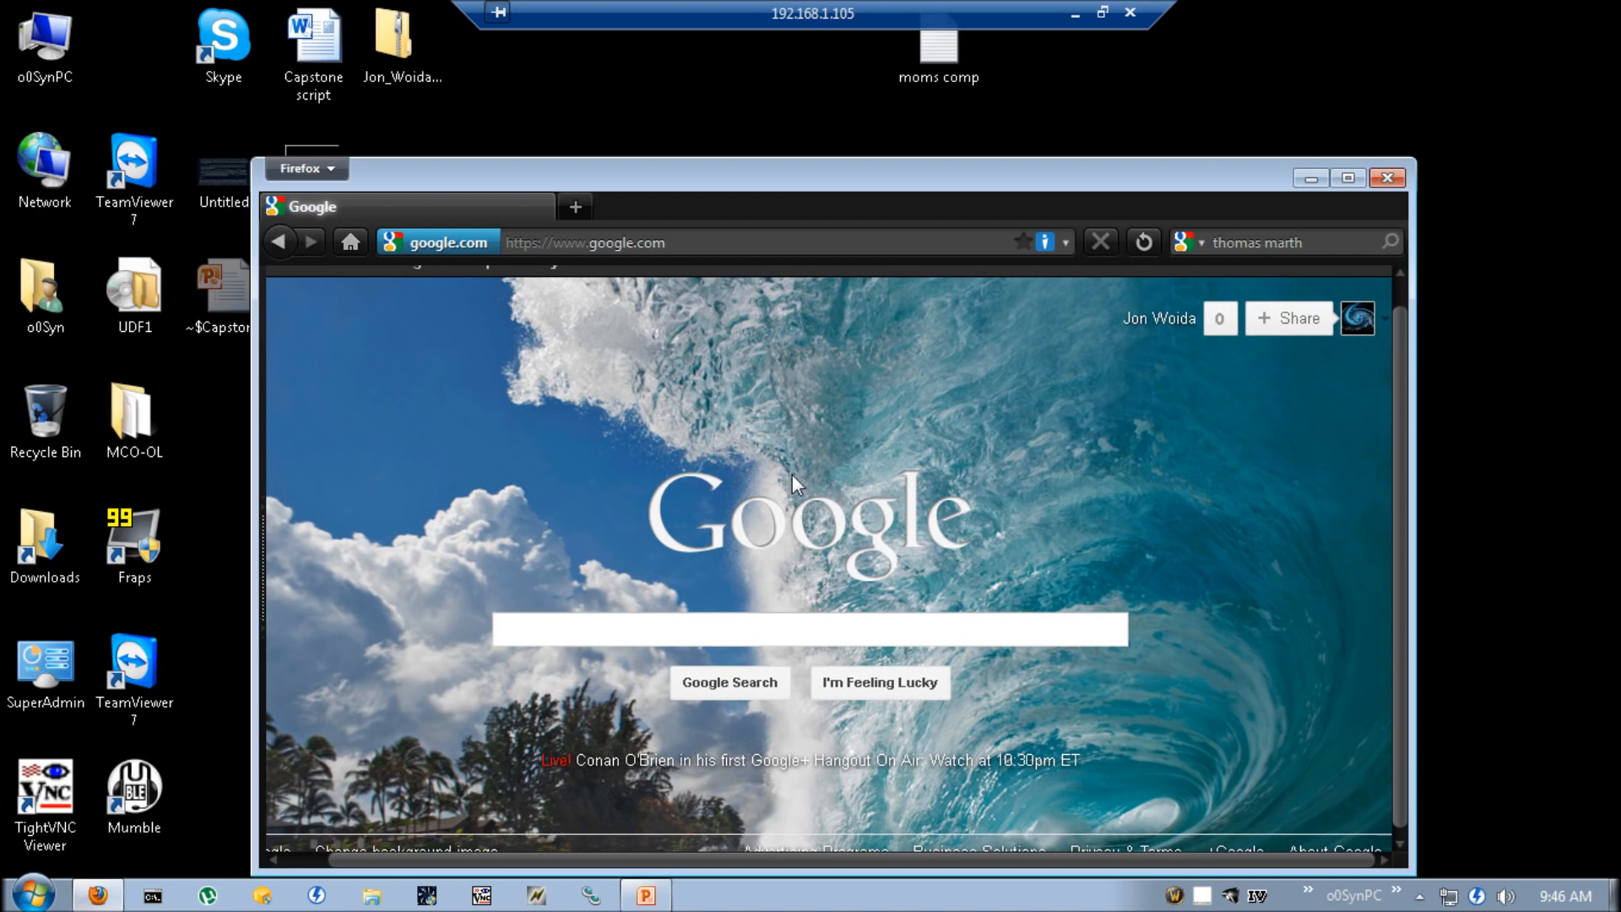
Move the remote Firefox window up and right, then minimize and restore the session
{"action": "left_click_drag", "start_coordinate": [958, 170], "coordinate": [981, 128]}
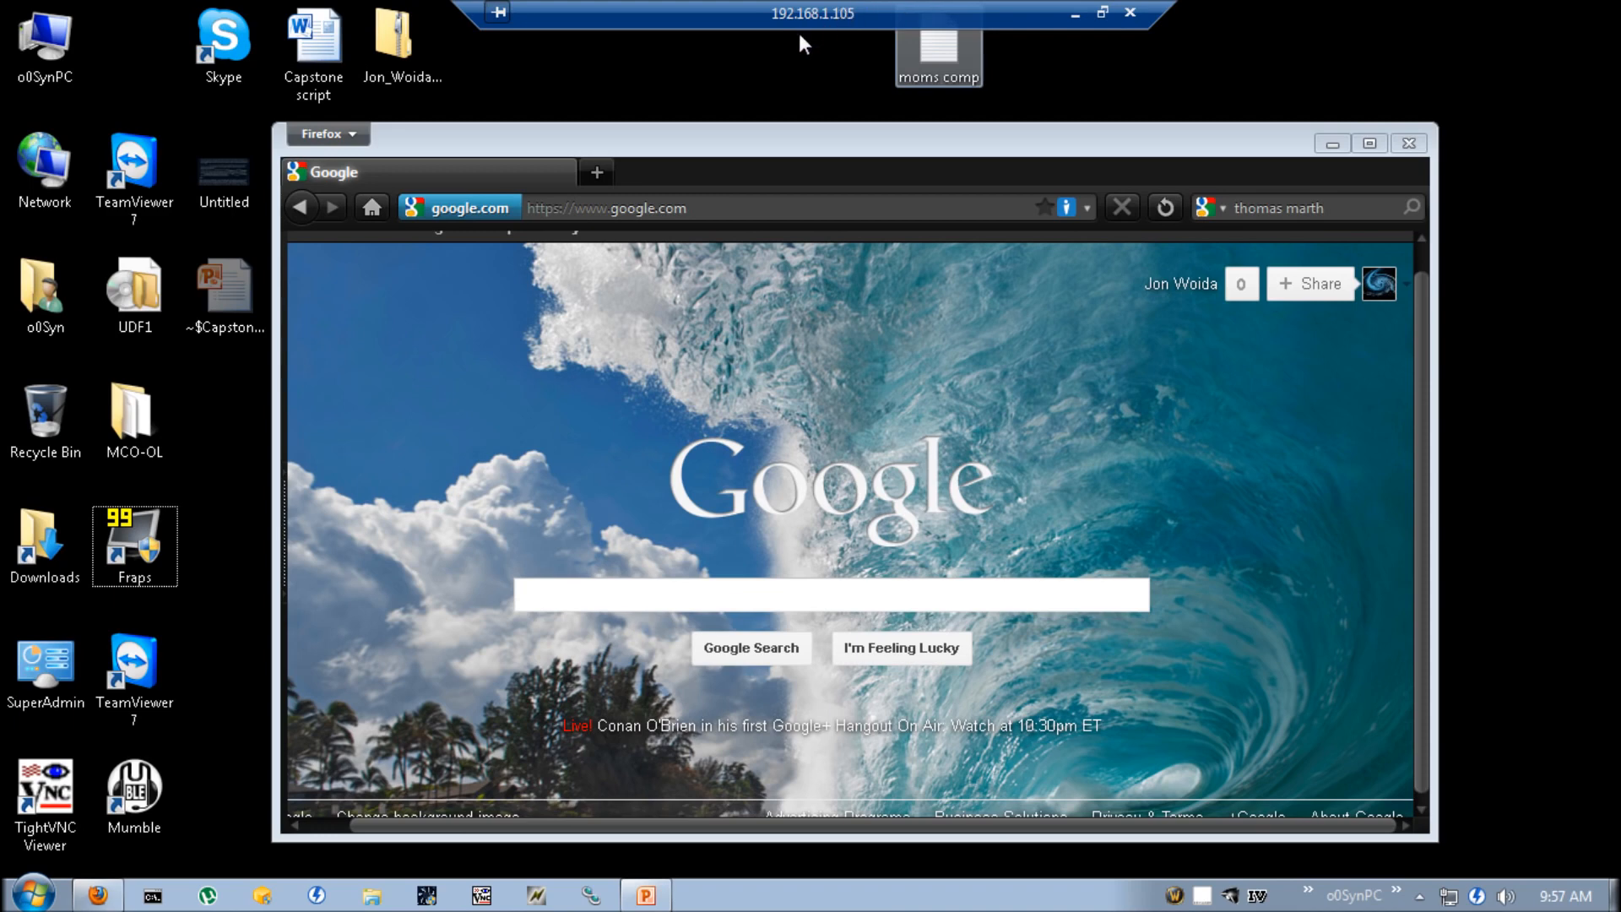
{"action": "left_click", "coordinate": [1076, 14]}
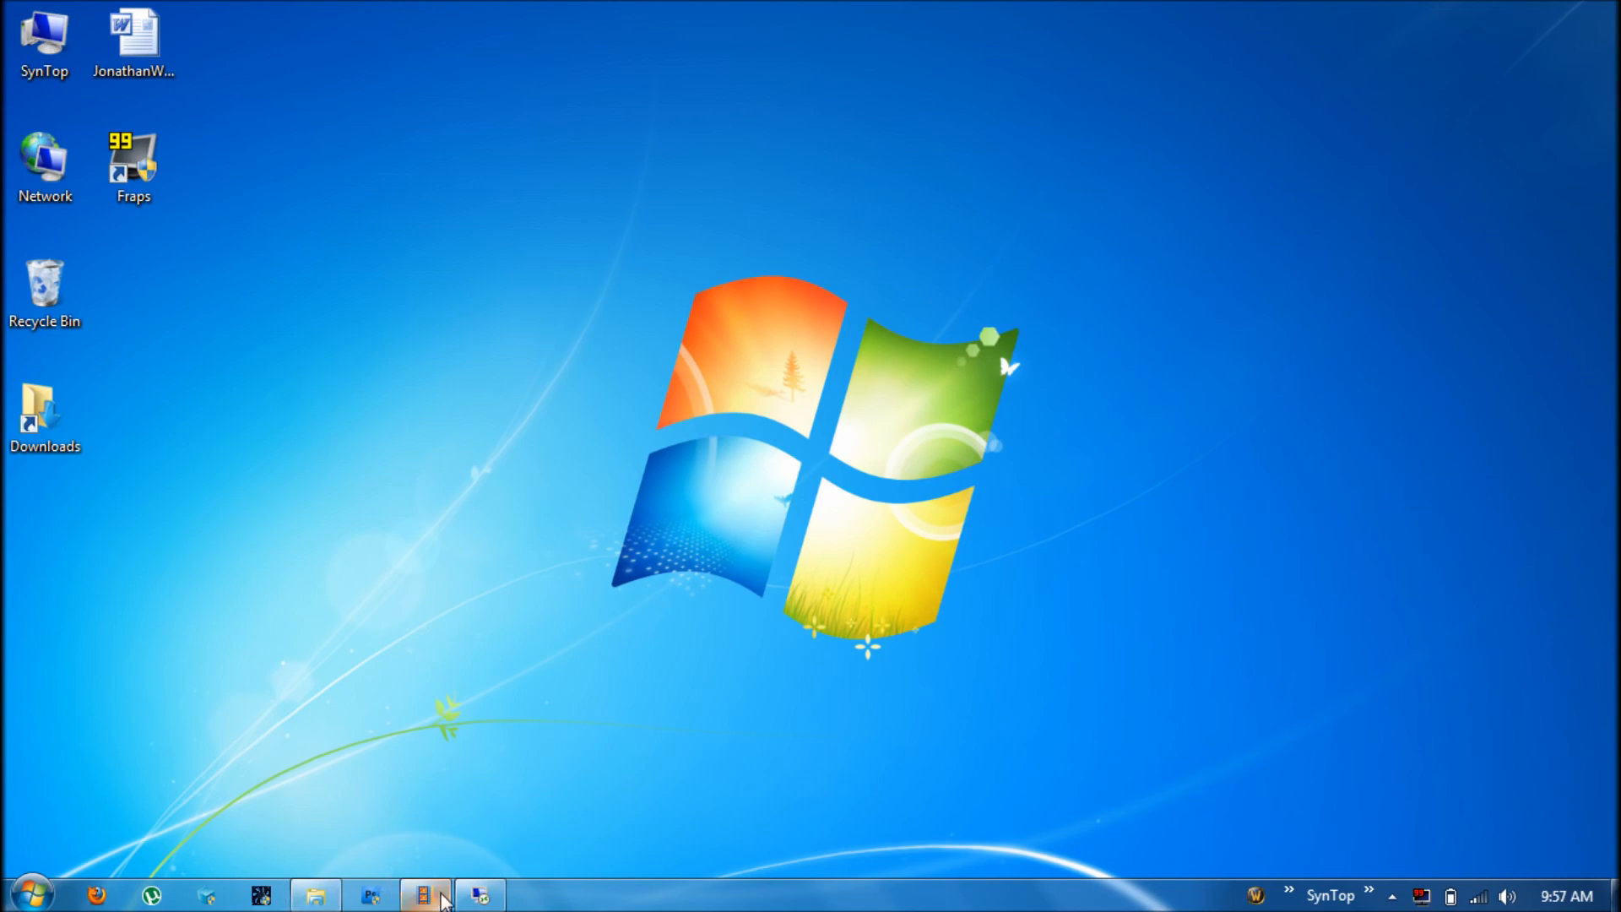
{"action": "left_click", "coordinate": [481, 896]}
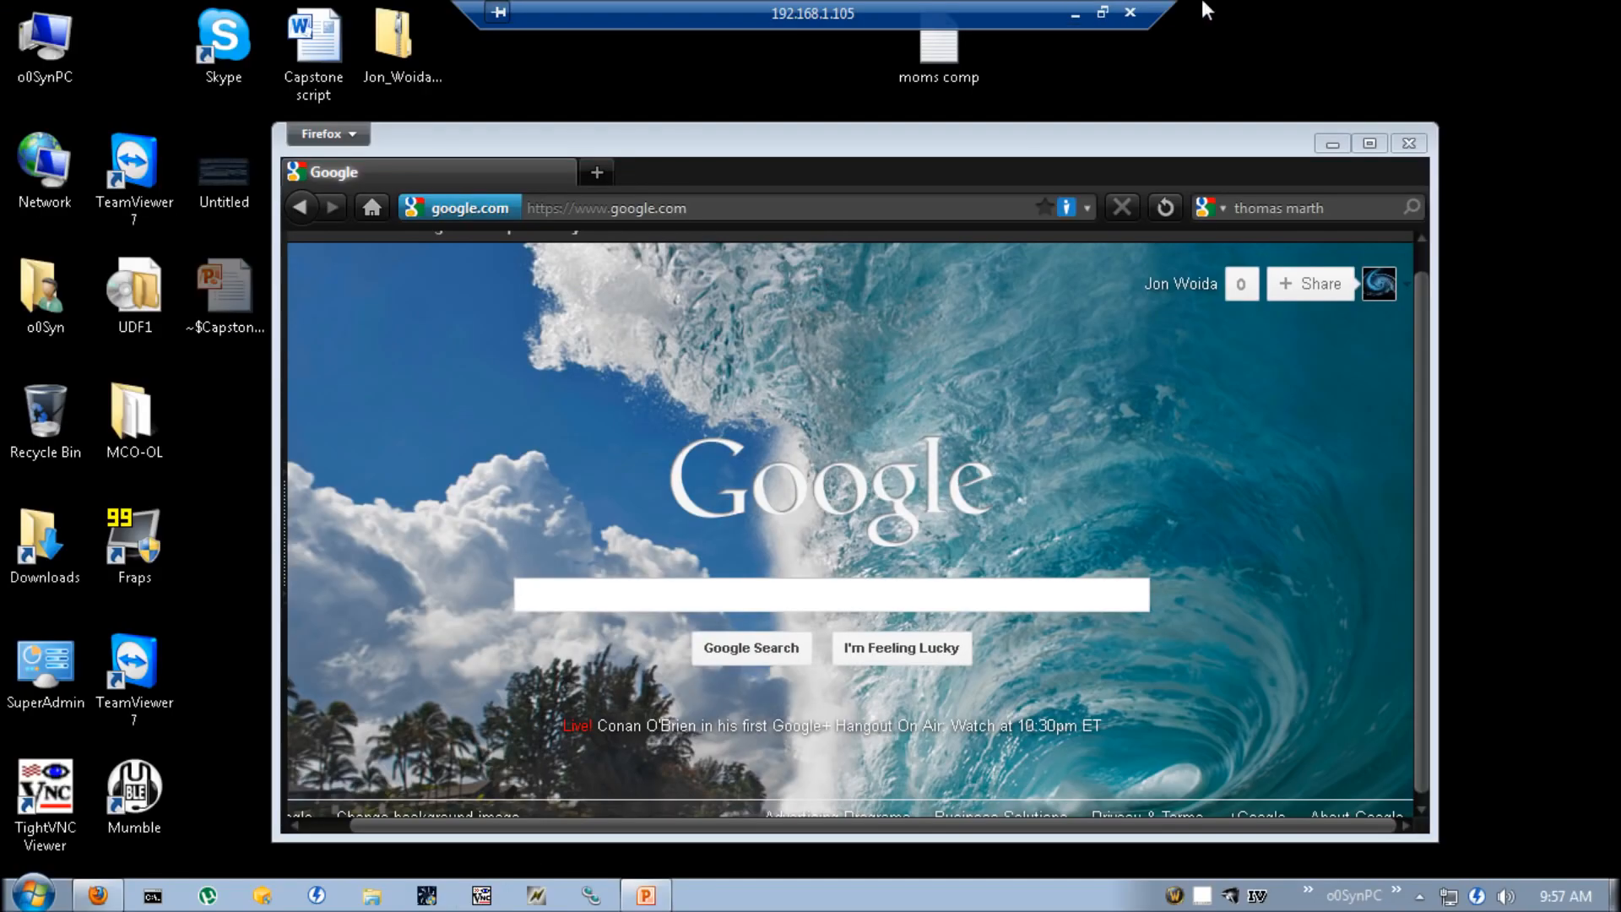
Window the session and copy remote UDF1 onto the local desktop as UDF1.nru
{"action": "left_click", "coordinate": [1103, 13]}
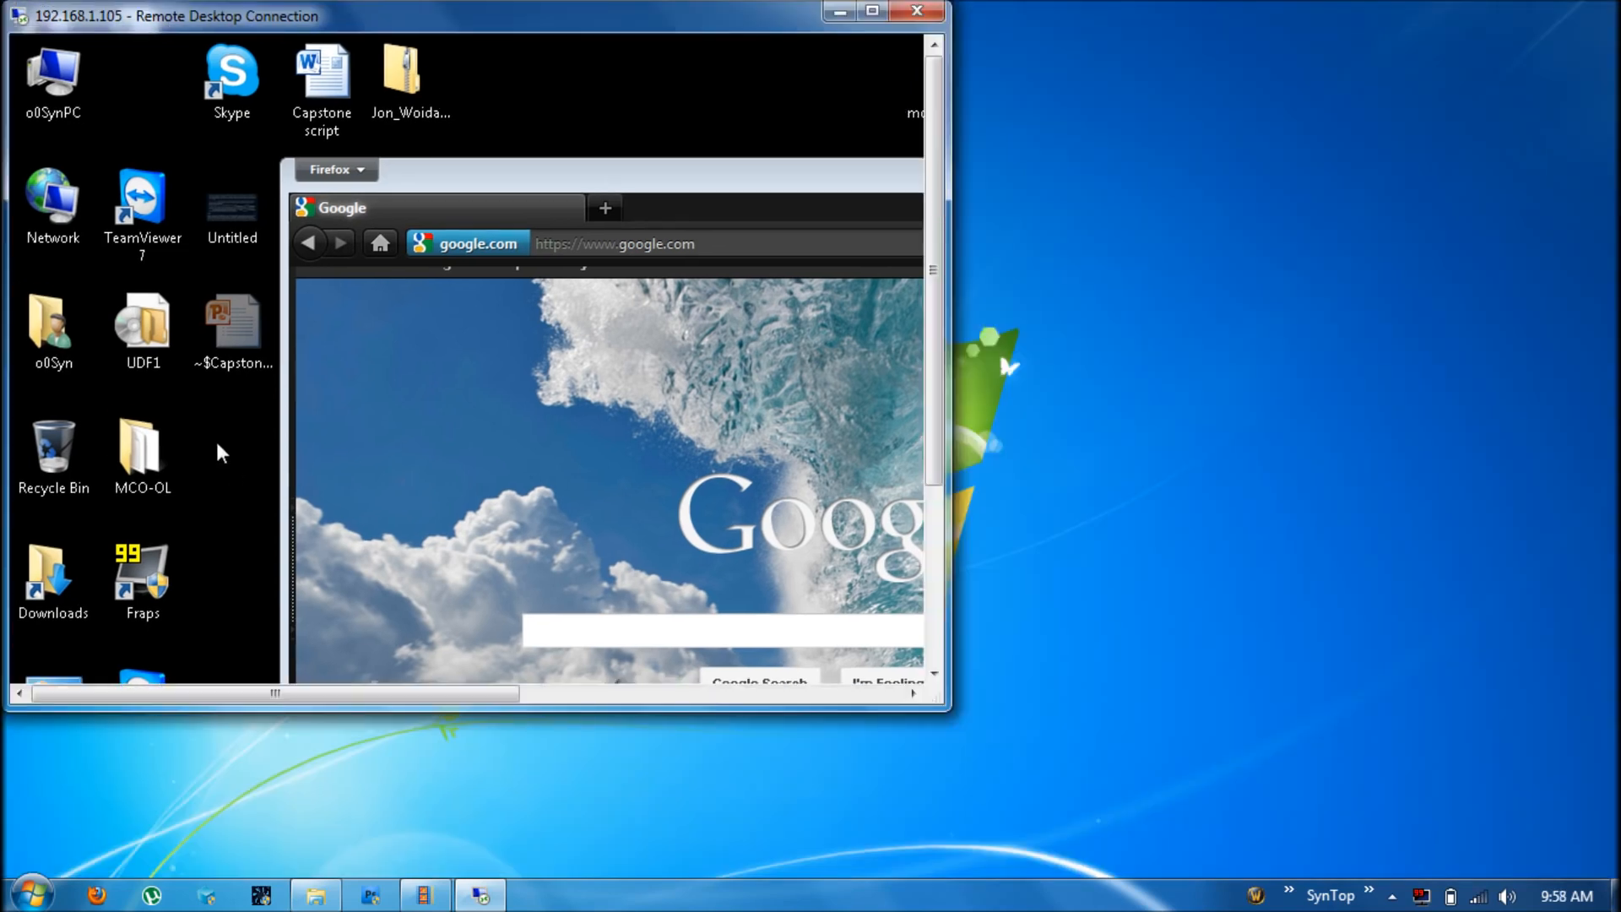
{"action": "right_click", "coordinate": [145, 329]}
{"action": "left_click", "coordinate": [194, 524]}
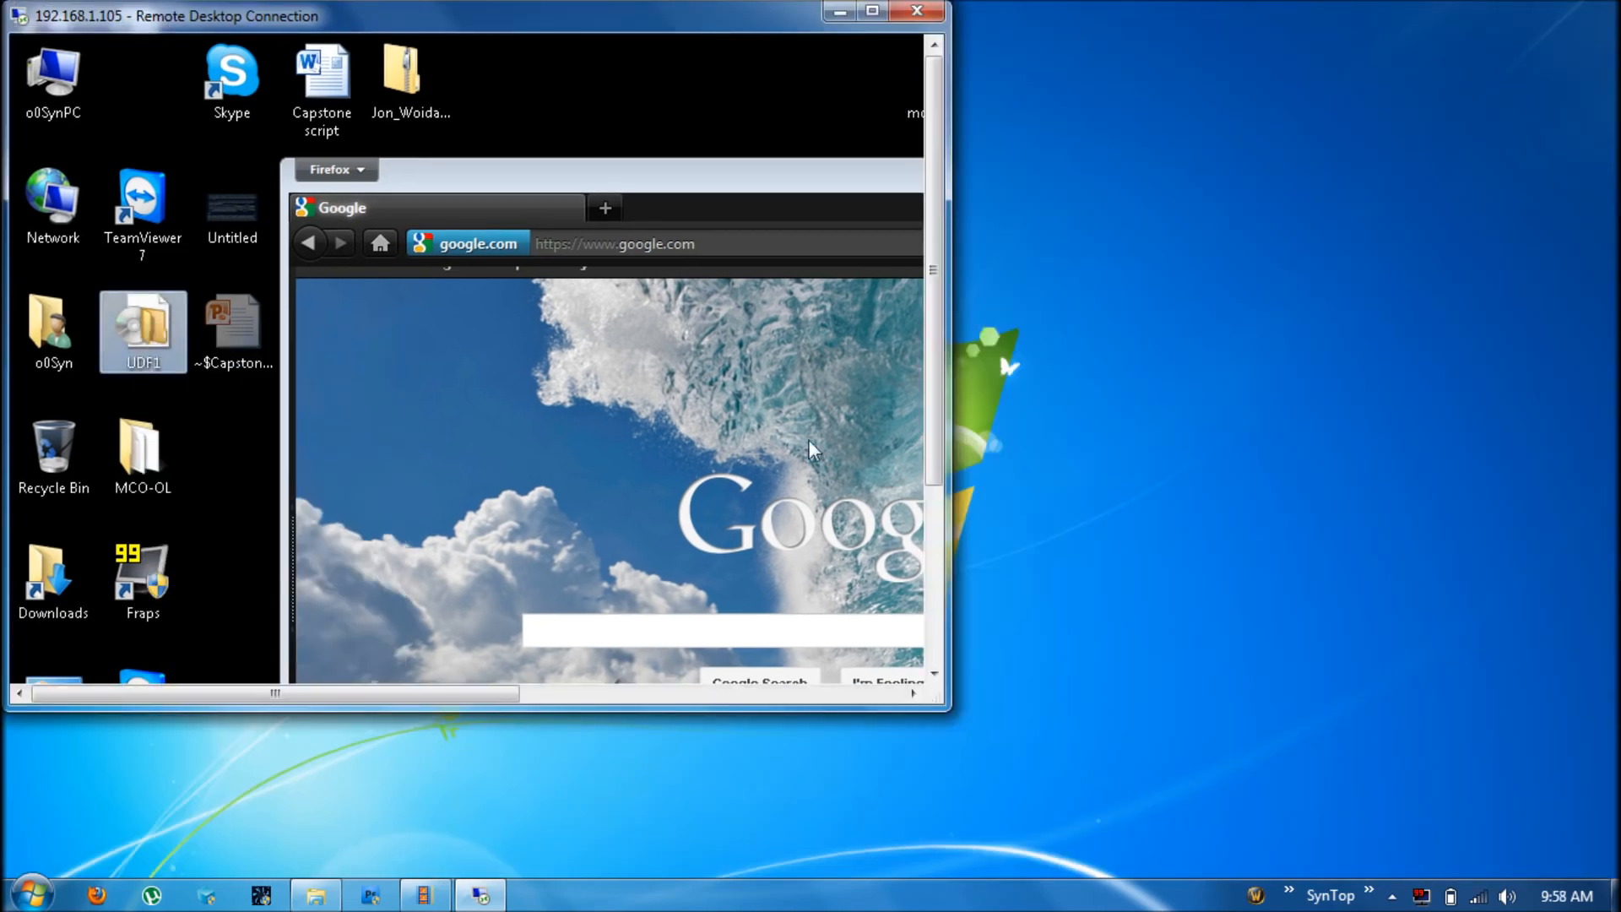
{"action": "right_click", "coordinate": [1193, 307]}
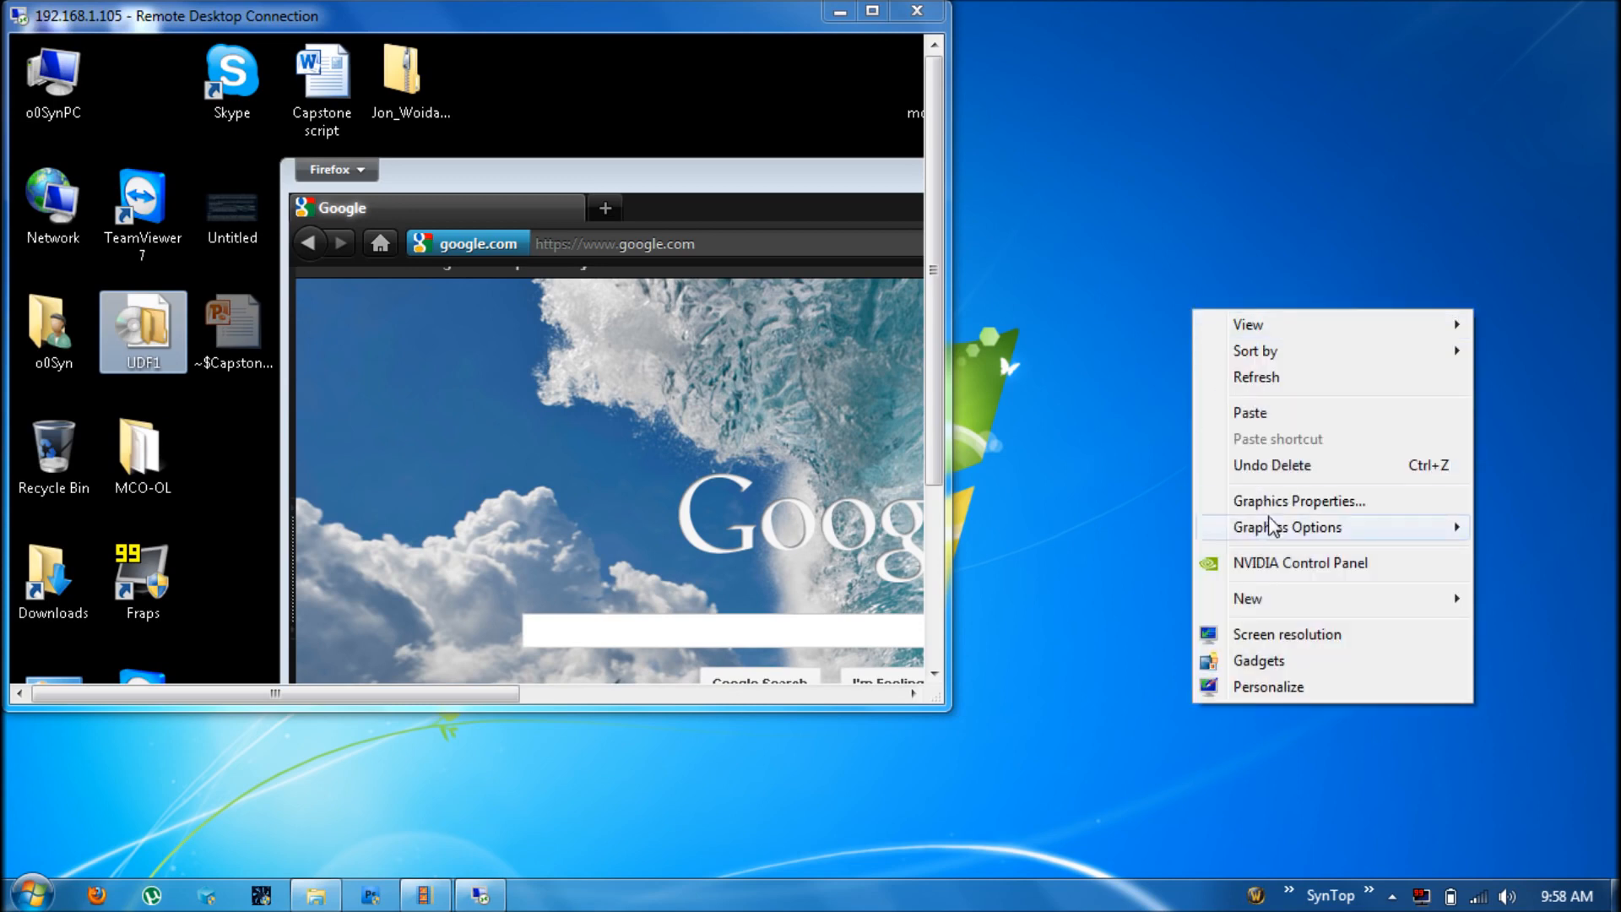
{"action": "left_click", "coordinate": [1259, 414]}
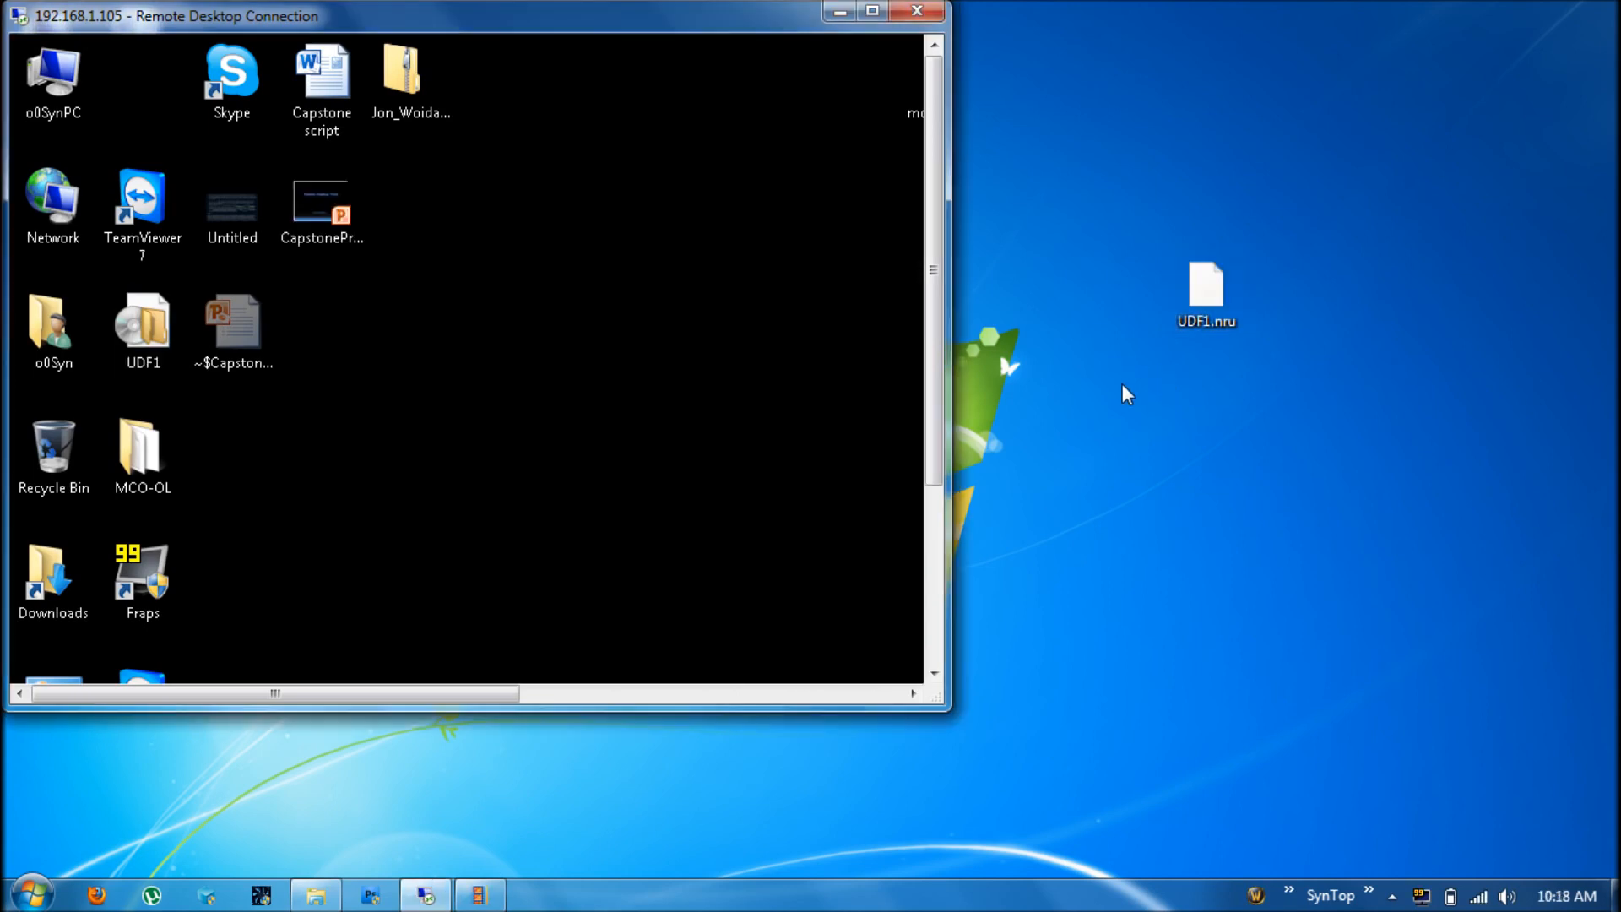
Maximize the session window from its title-bar menu so it fills the screen
{"action": "right_click", "coordinate": [612, 27]}
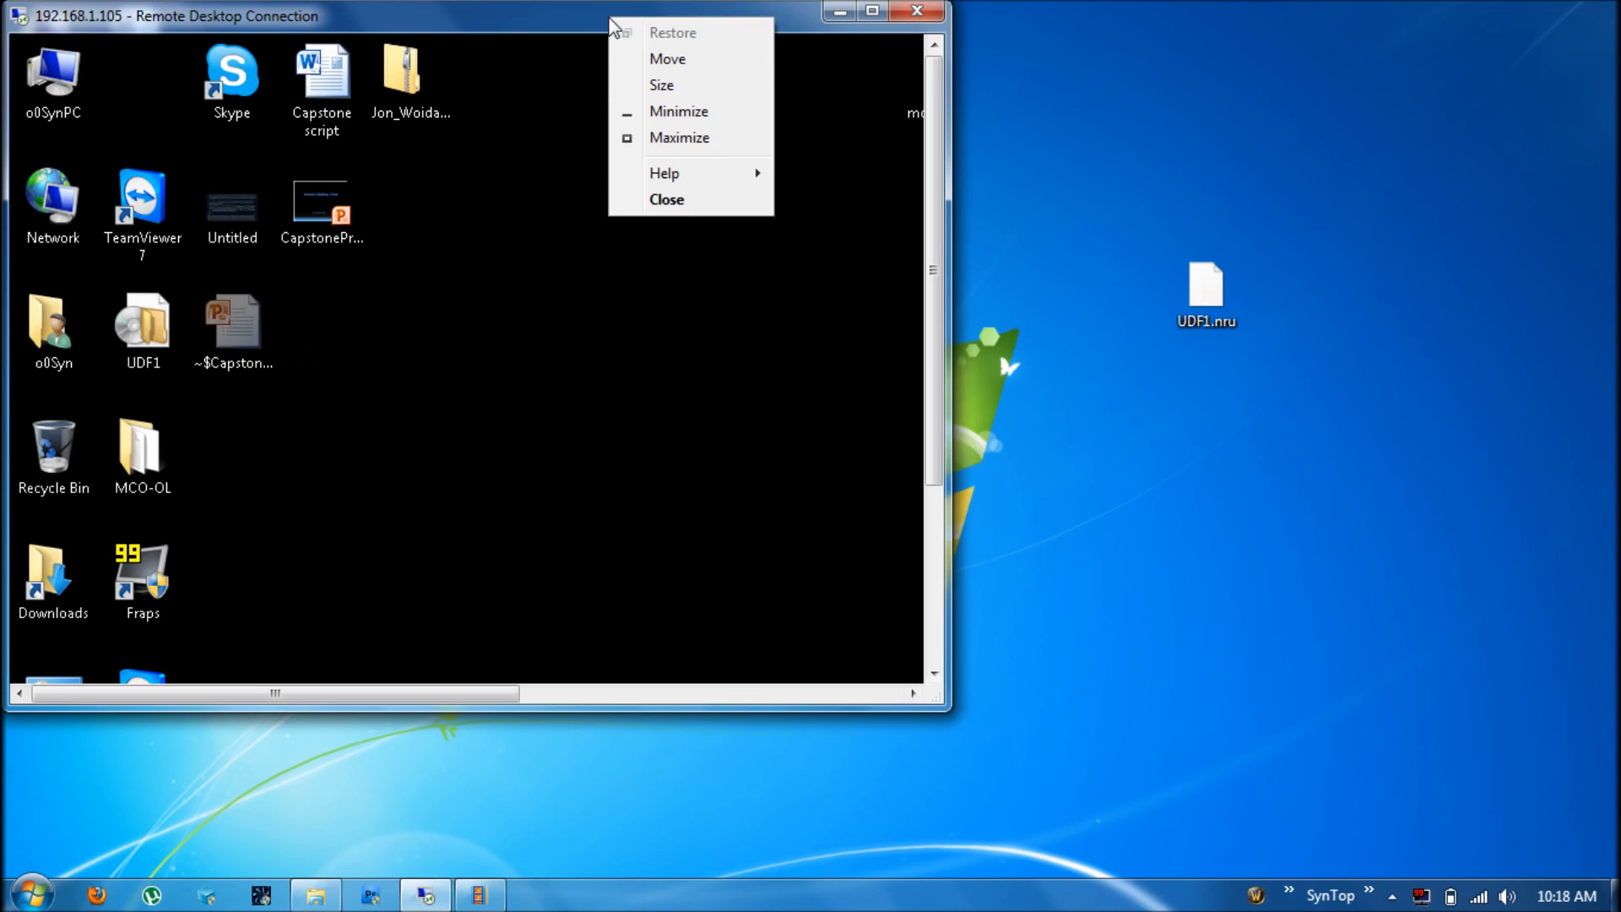
{"action": "left_click", "coordinate": [650, 137]}
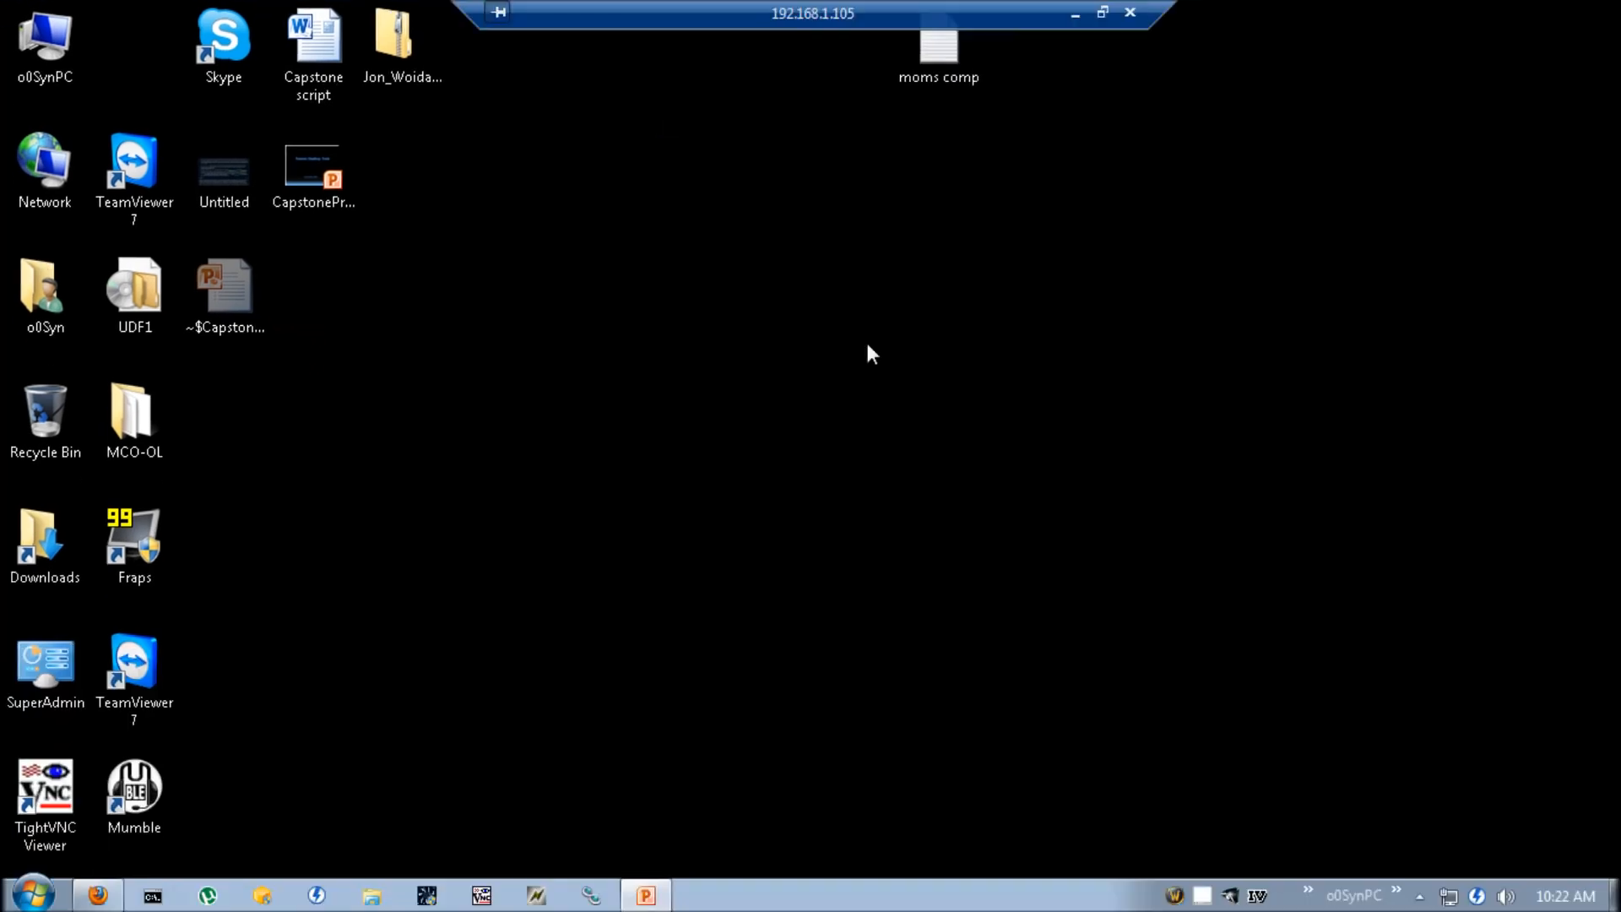